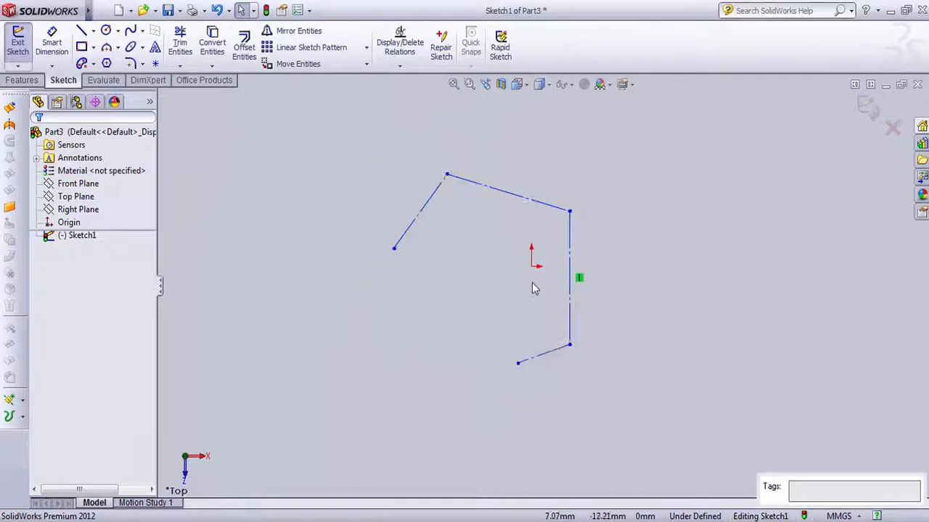
Step: Start a closed, unconstrained Fit Spline and select the four connected construction lines as its chain
{"action": "scroll", "coordinate": [537, 284], "scroll_direction": "down", "scroll_amount": 1}
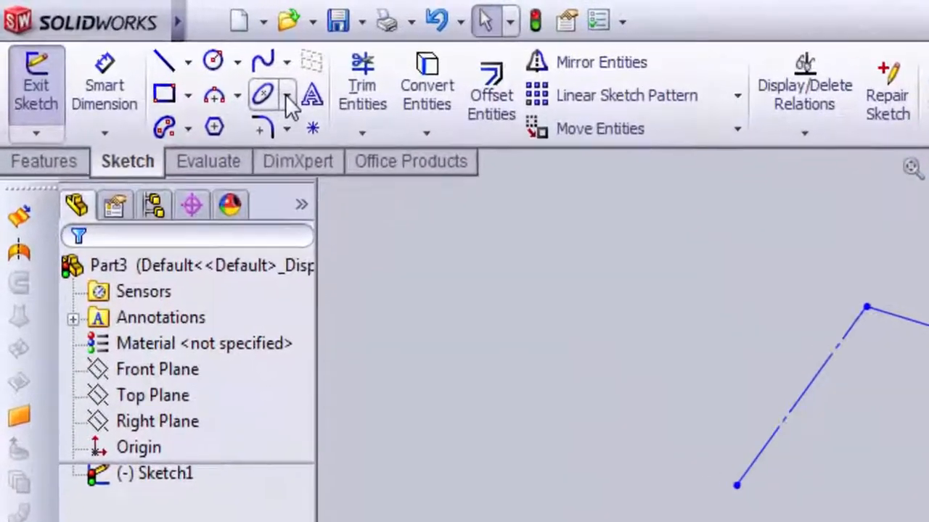
{"action": "left_click", "coordinate": [211, 71]}
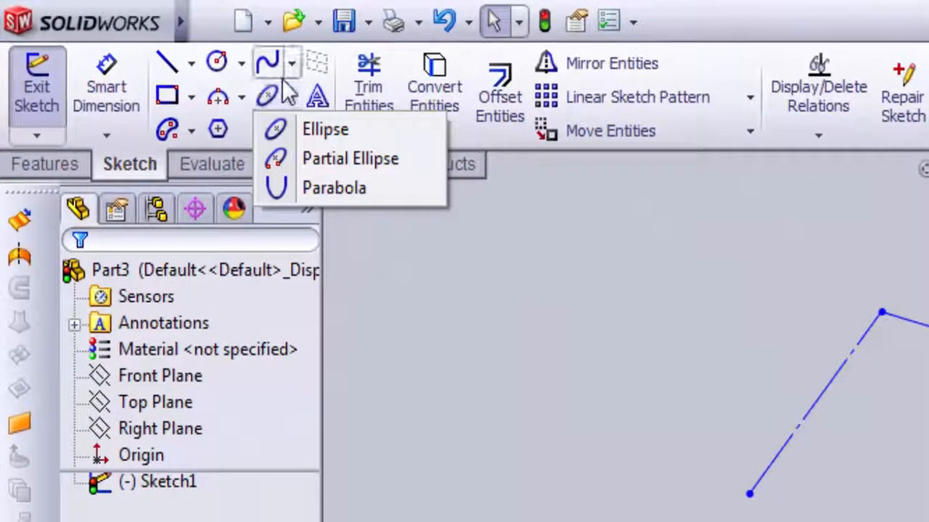
{"action": "left_click", "coordinate": [405, 299]}
{"action": "left_click", "coordinate": [293, 63]}
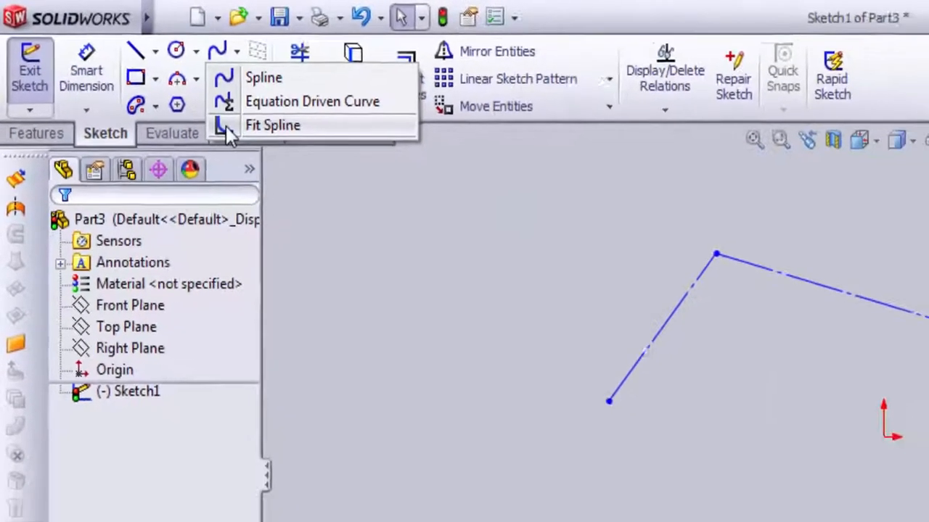
{"action": "left_click", "coordinate": [278, 156]}
{"action": "scroll", "coordinate": [589, 274], "scroll_direction": "down", "scroll_amount": 2}
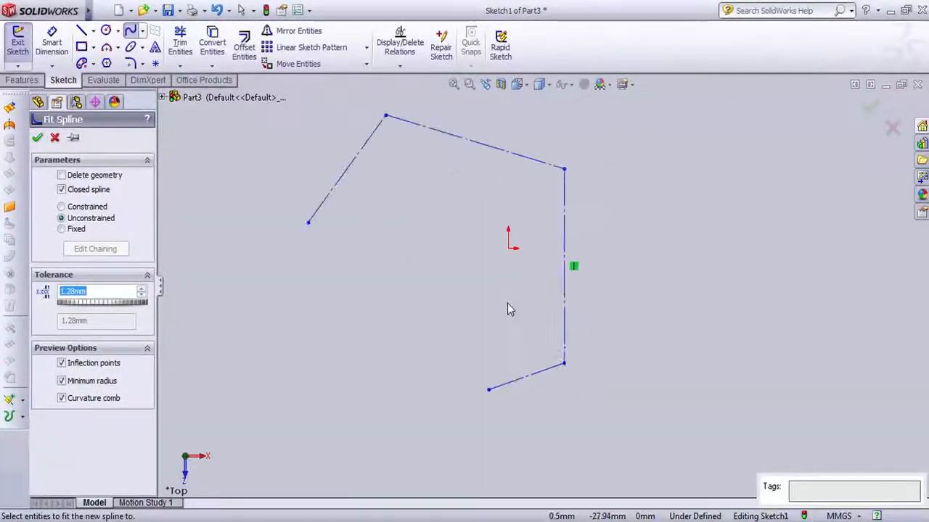
{"action": "left_click", "coordinate": [334, 190]}
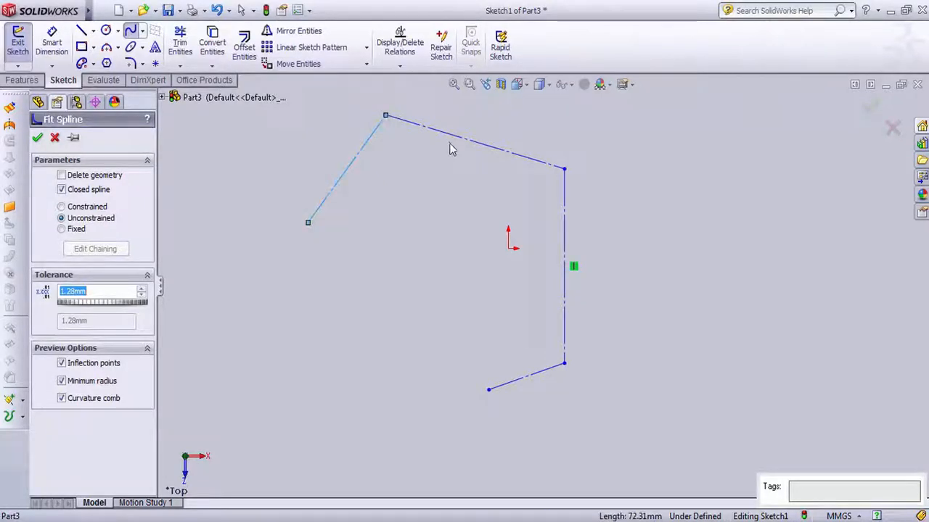
{"action": "left_click", "coordinate": [456, 137]}
{"action": "left_click", "coordinate": [564, 283]}
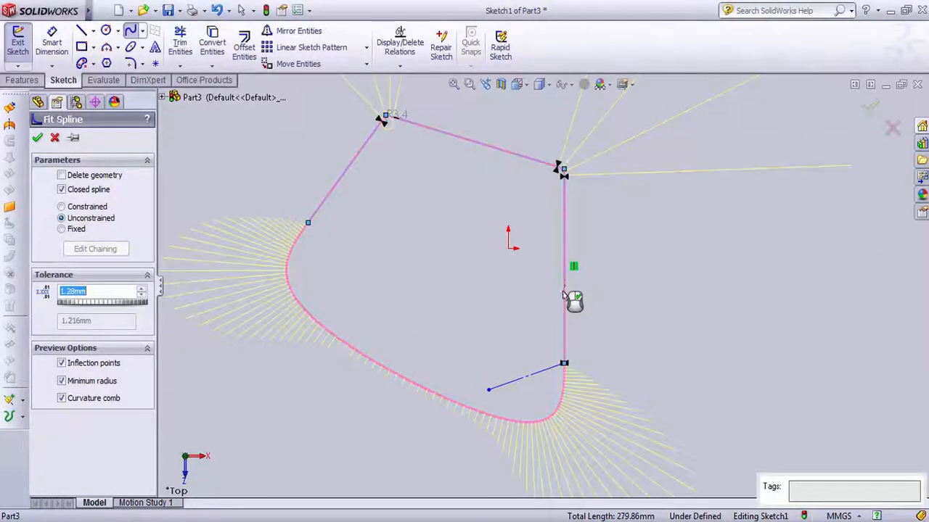
{"action": "left_click", "coordinate": [524, 378]}
{"action": "scroll", "coordinate": [494, 254], "scroll_direction": "up", "scroll_amount": 5}
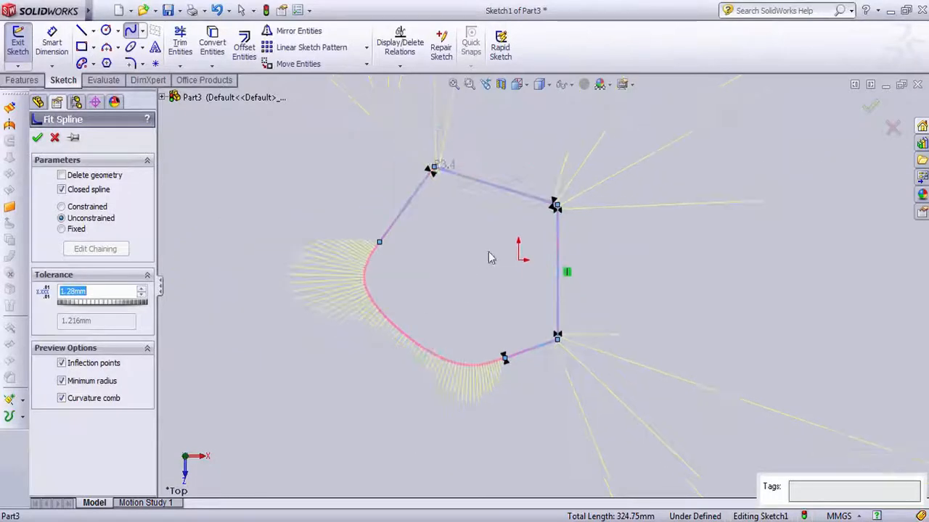
{"action": "scroll", "coordinate": [551, 268], "scroll_direction": "down", "scroll_amount": 3}
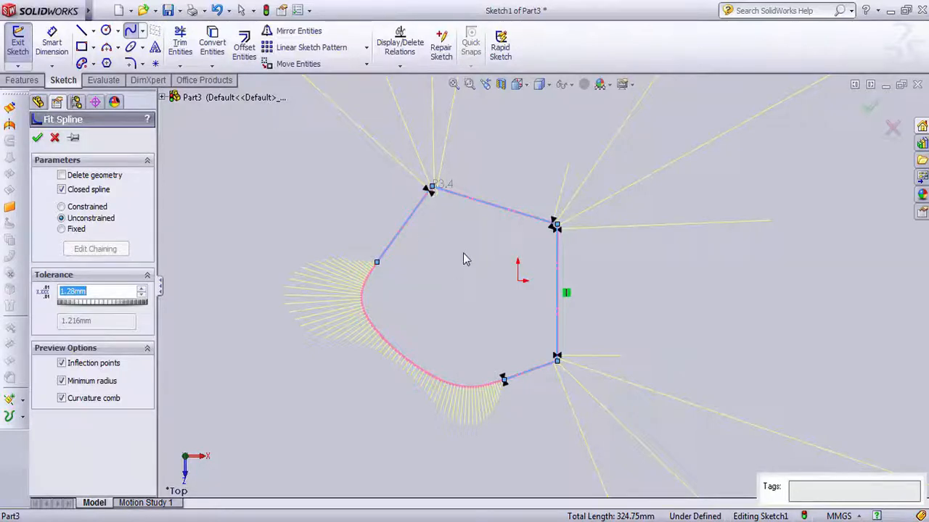
{"action": "scroll", "coordinate": [527, 295], "scroll_direction": "down", "scroll_amount": 1}
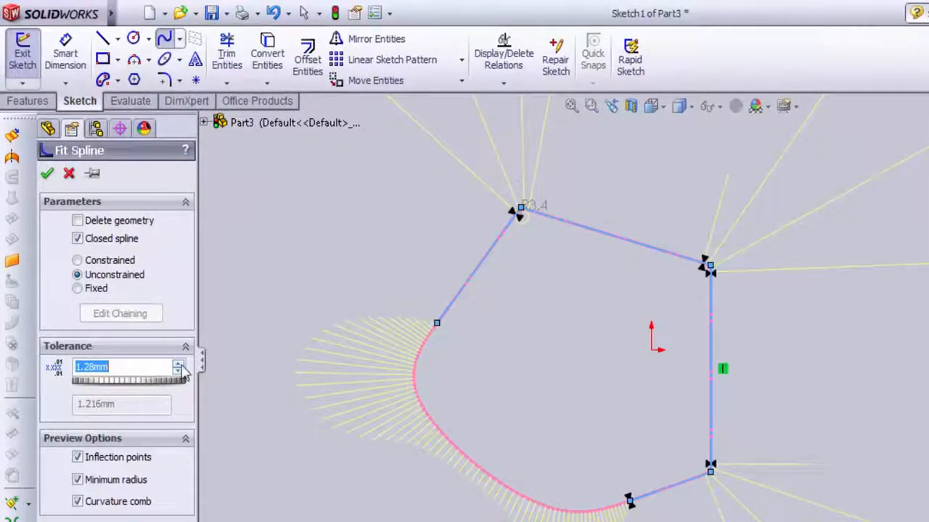
Step: Try raising the fit spline tolerance to 81.92 mm
{"action": "left_click", "coordinate": [178, 365]}
{"action": "left_click", "coordinate": [179, 365]}
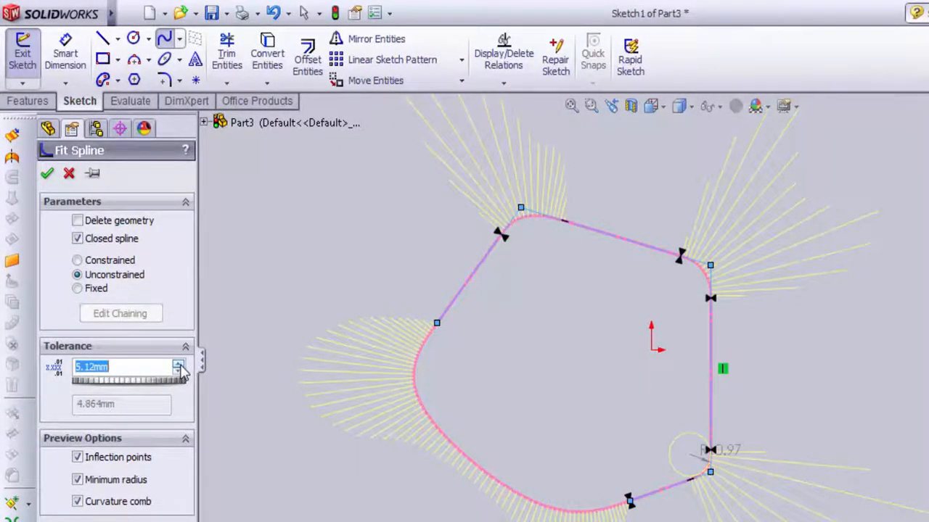
{"action": "left_click", "coordinate": [179, 365]}
{"action": "left_click", "coordinate": [179, 365]}
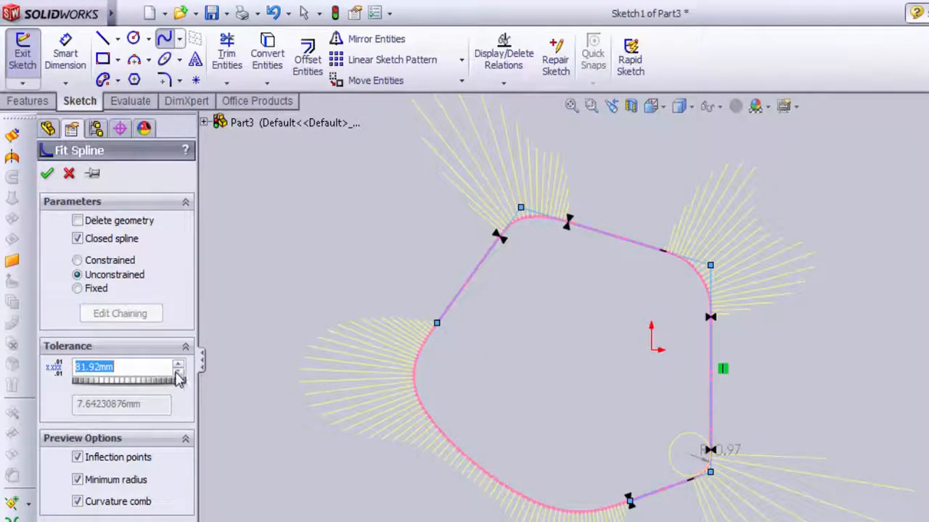
Step: Set the fit spline tolerance to 2.56 mm
{"action": "left_click", "coordinate": [178, 373]}
{"action": "left_click", "coordinate": [178, 373]}
{"action": "left_click", "coordinate": [178, 373]}
{"action": "left_click", "coordinate": [178, 373]}
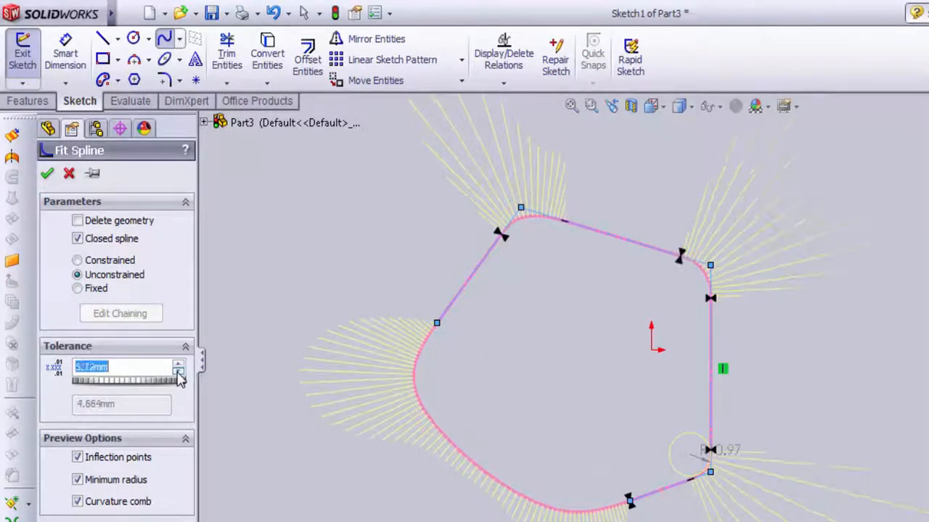
{"action": "left_click", "coordinate": [178, 373]}
{"action": "left_click", "coordinate": [178, 373]}
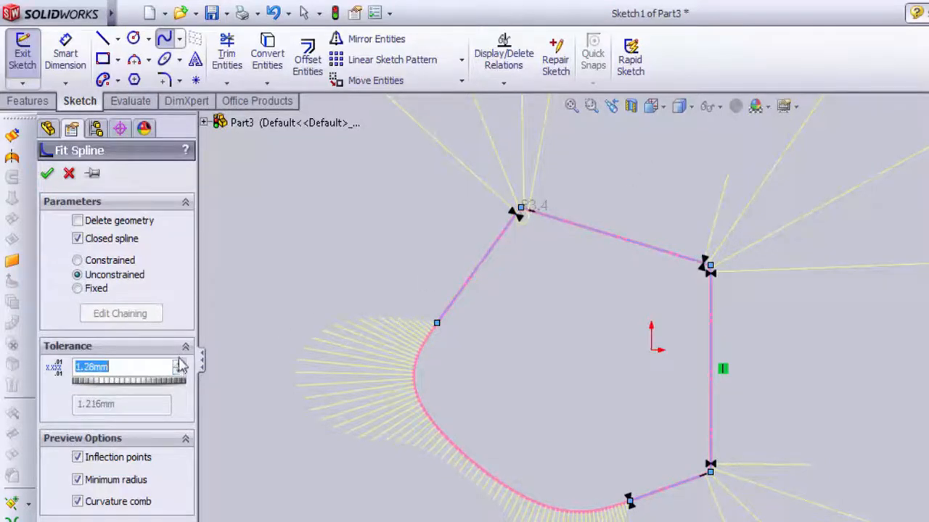
{"action": "left_click", "coordinate": [179, 362]}
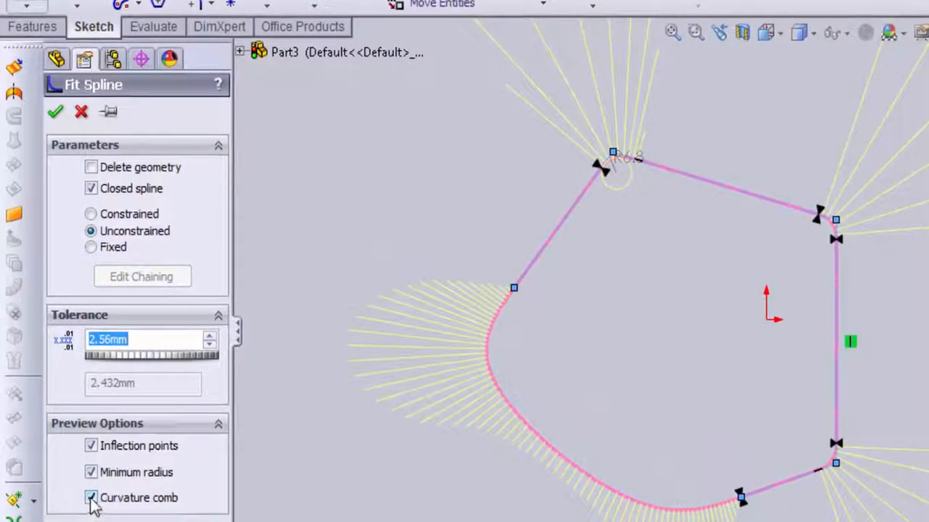
Step: Turn the curvature comb preview off and on to compare how the fit spline is displayed
{"action": "left_click", "coordinate": [91, 499]}
{"action": "left_click", "coordinate": [90, 499]}
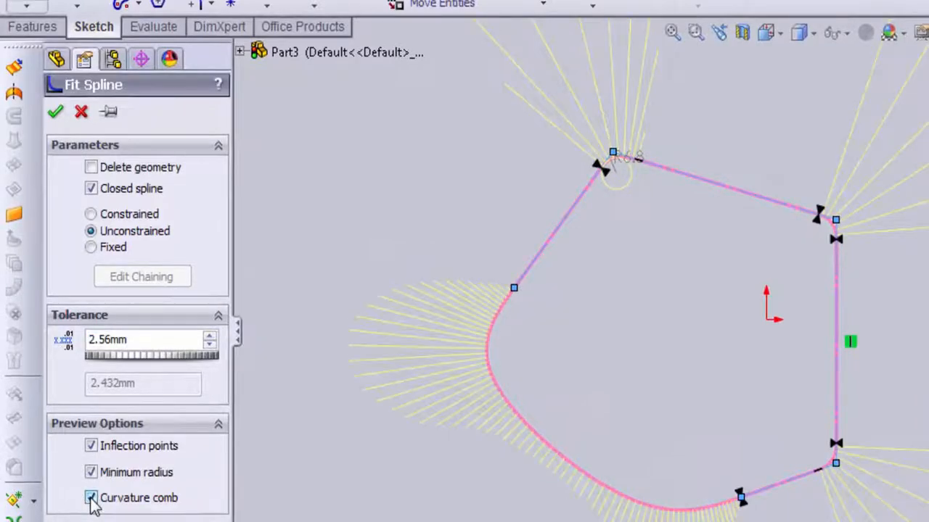
{"action": "left_click", "coordinate": [91, 499]}
{"action": "left_click", "coordinate": [90, 499]}
{"action": "left_click", "coordinate": [90, 498]}
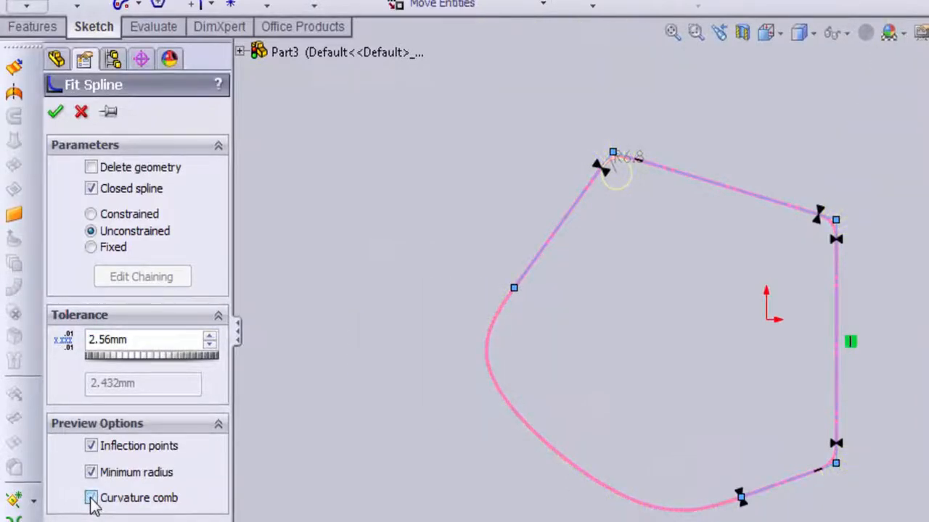
{"action": "left_click", "coordinate": [90, 499]}
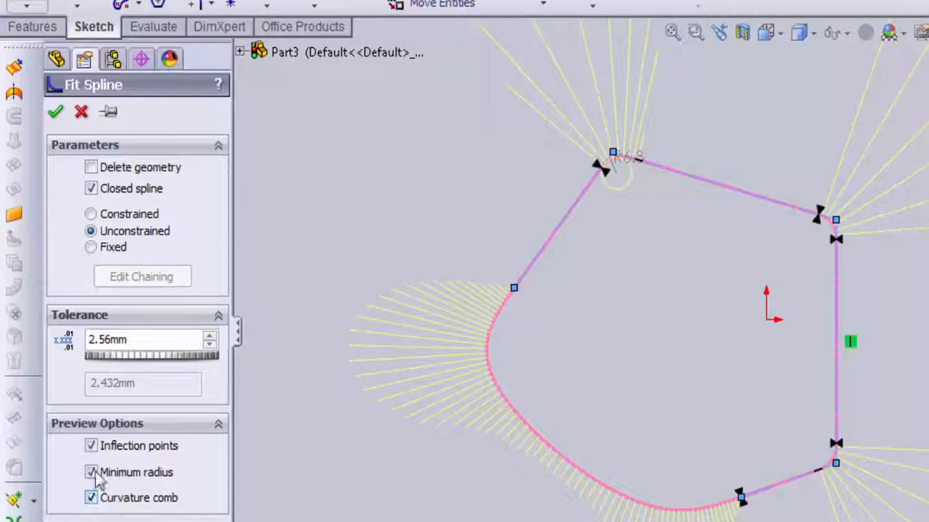
Step: Toggle the minimum radius preview and examine the radius marker at the spline's upper corner
{"action": "left_click", "coordinate": [91, 473]}
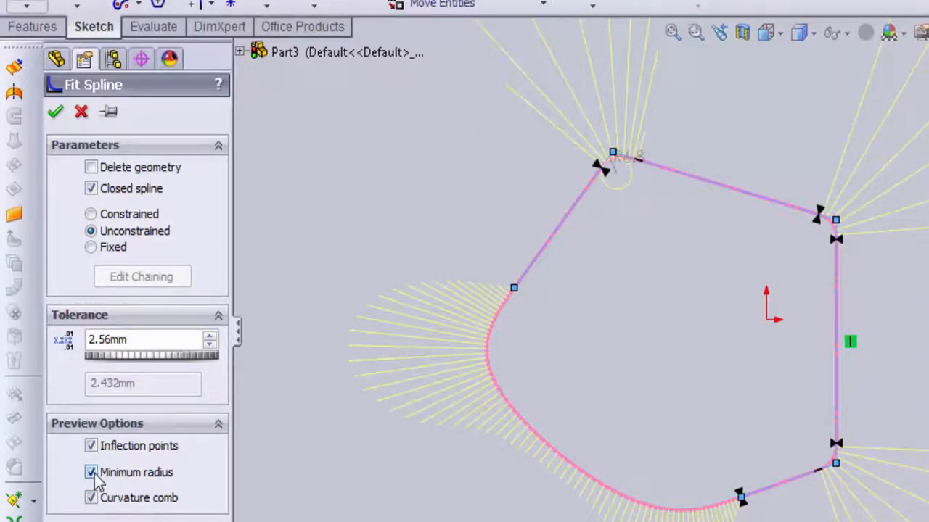
{"action": "left_click", "coordinate": [90, 473]}
{"action": "left_click", "coordinate": [91, 473]}
{"action": "scroll", "coordinate": [693, 210], "scroll_direction": "up", "scroll_amount": 2}
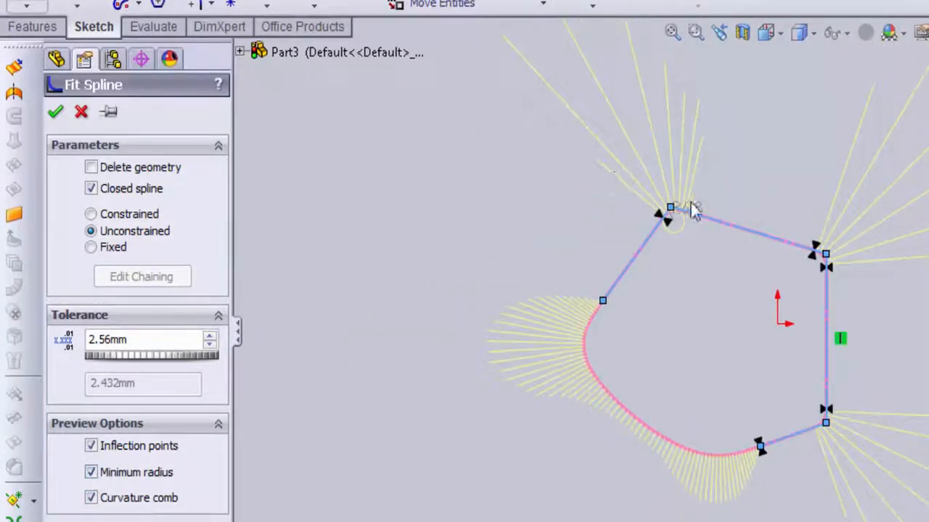
{"action": "scroll", "coordinate": [693, 210], "scroll_direction": "down", "scroll_amount": 5}
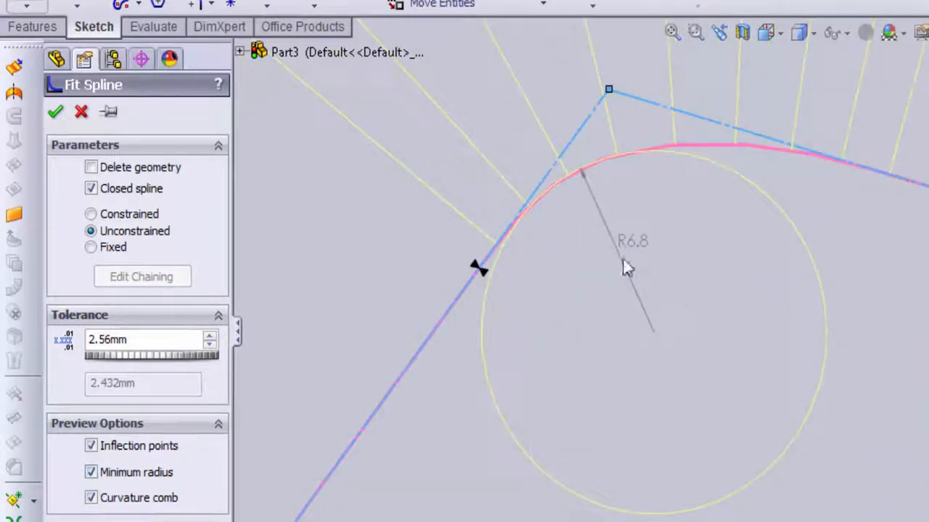
{"action": "scroll", "coordinate": [679, 331], "scroll_direction": "up", "scroll_amount": 5}
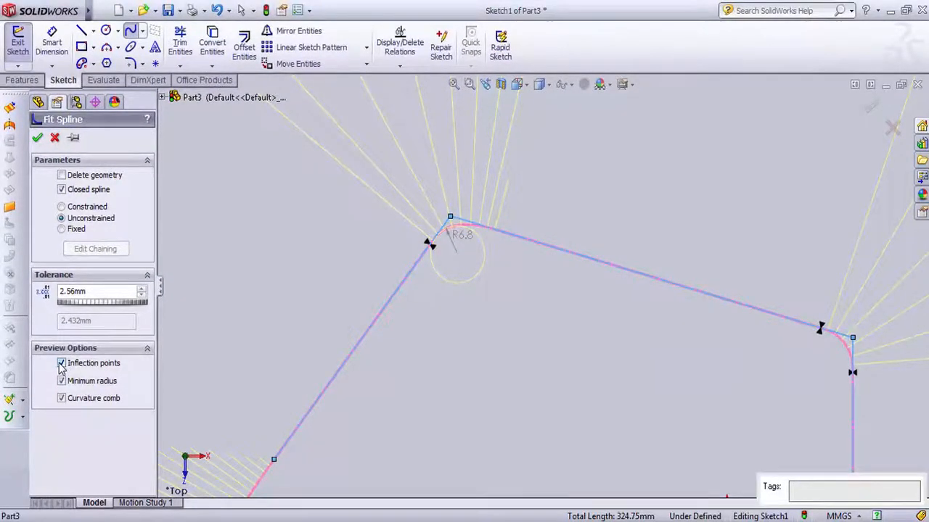
Step: Compare the preview with and without inflection points, leave them enabled, and accept the fit spline
{"action": "left_click", "coordinate": [62, 364]}
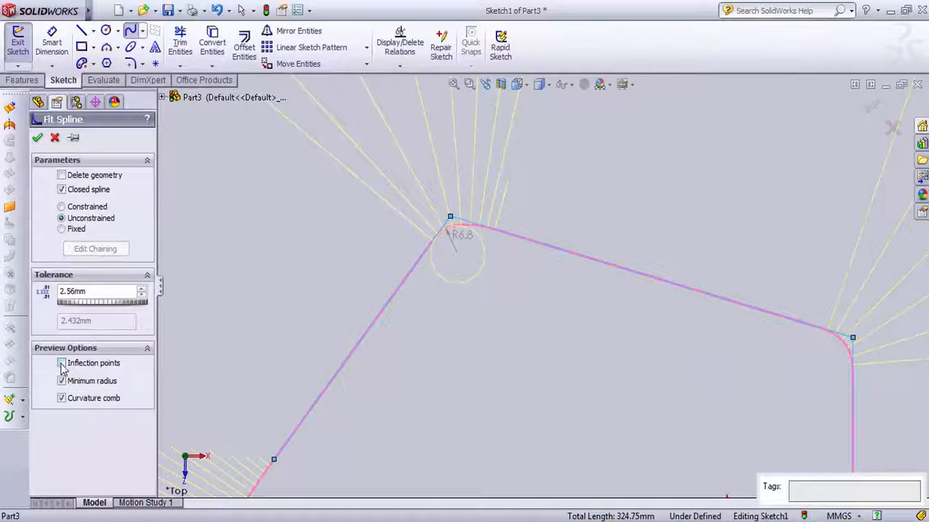
{"action": "left_click", "coordinate": [61, 364]}
{"action": "left_click", "coordinate": [61, 364]}
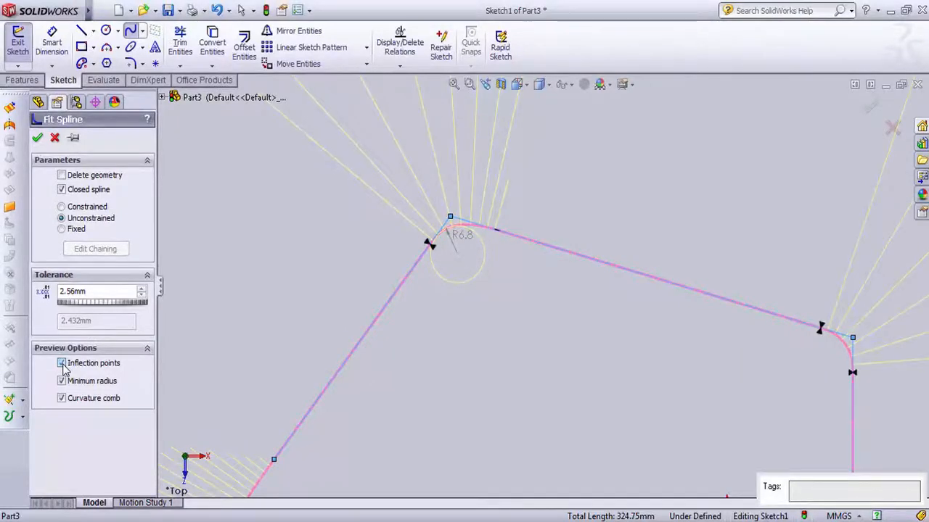
{"action": "left_click", "coordinate": [62, 364]}
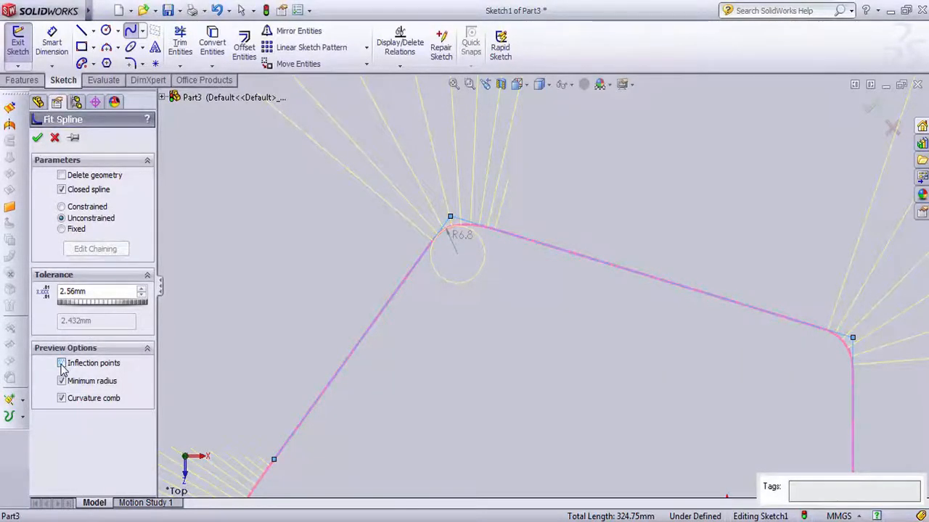
{"action": "scroll", "coordinate": [605, 414], "scroll_direction": "up", "scroll_amount": 4}
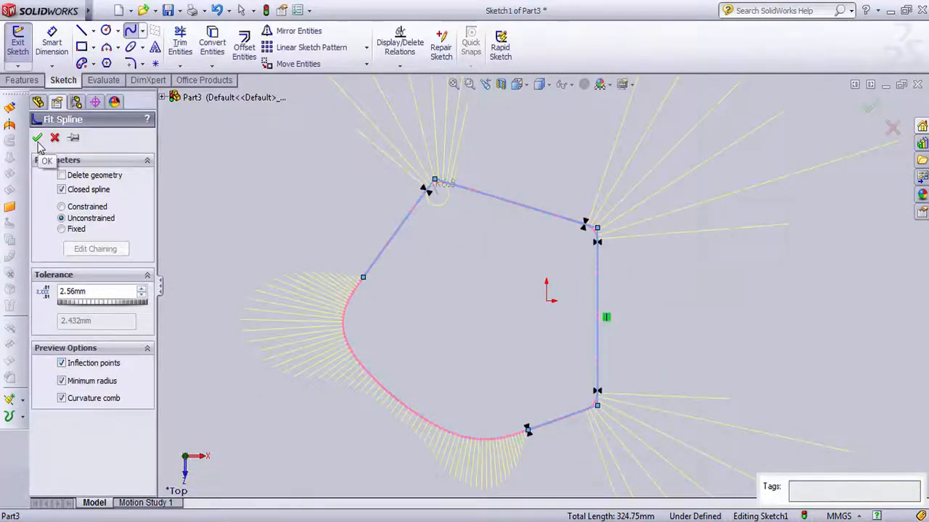
{"action": "left_click", "coordinate": [38, 138]}
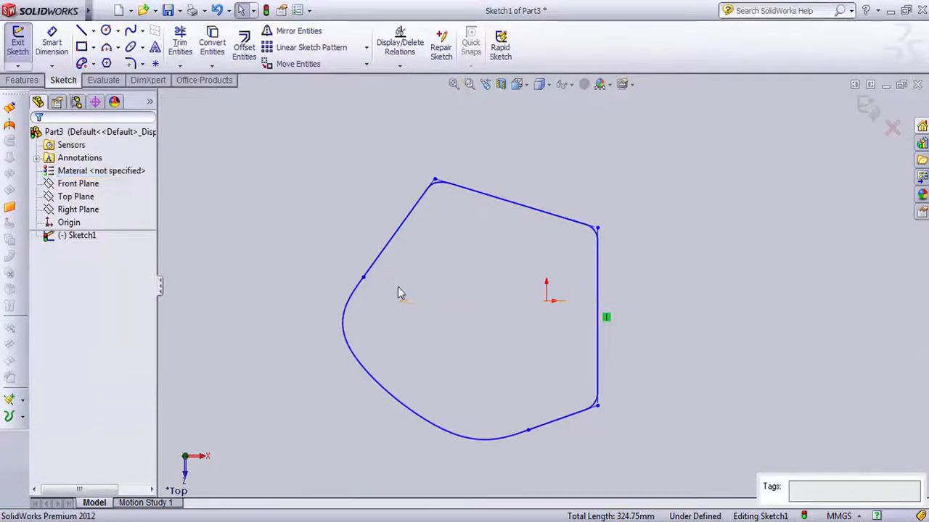
Step: Delete the fit spline and all construction lines from the sketch
{"action": "scroll", "coordinate": [508, 326], "scroll_direction": "up", "scroll_amount": 2}
{"action": "scroll", "coordinate": [537, 352], "scroll_direction": "down", "scroll_amount": 1}
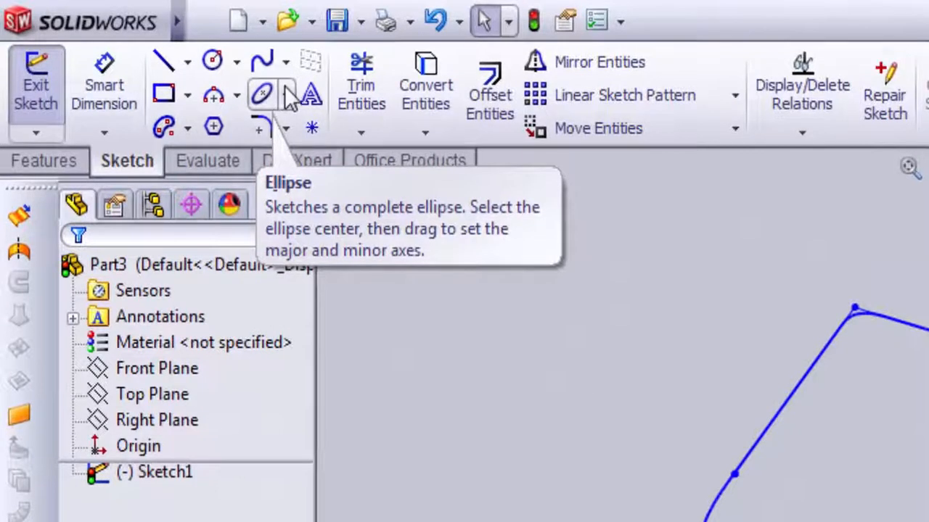
{"action": "left_click", "coordinate": [265, 97]}
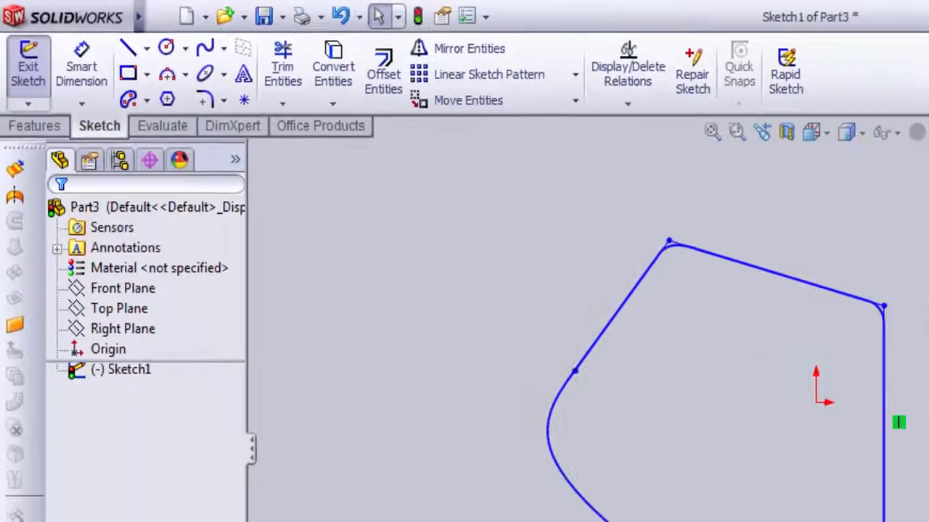
{"action": "left_click_drag", "start_coordinate": [697, 415], "coordinate": [281, 147]}
{"action": "key", "text": "Delete"}
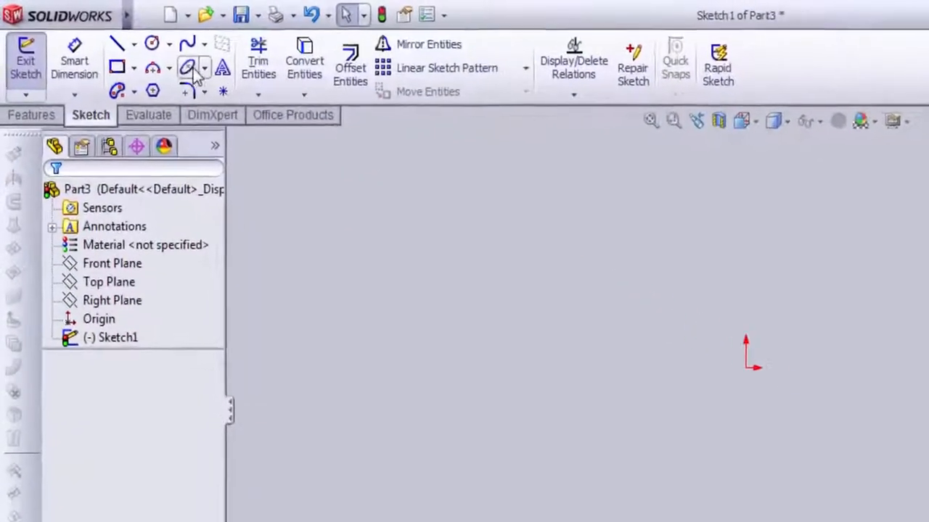
Step: Sketch a horizontal centerline passing through the origin
{"action": "left_click", "coordinate": [134, 44]}
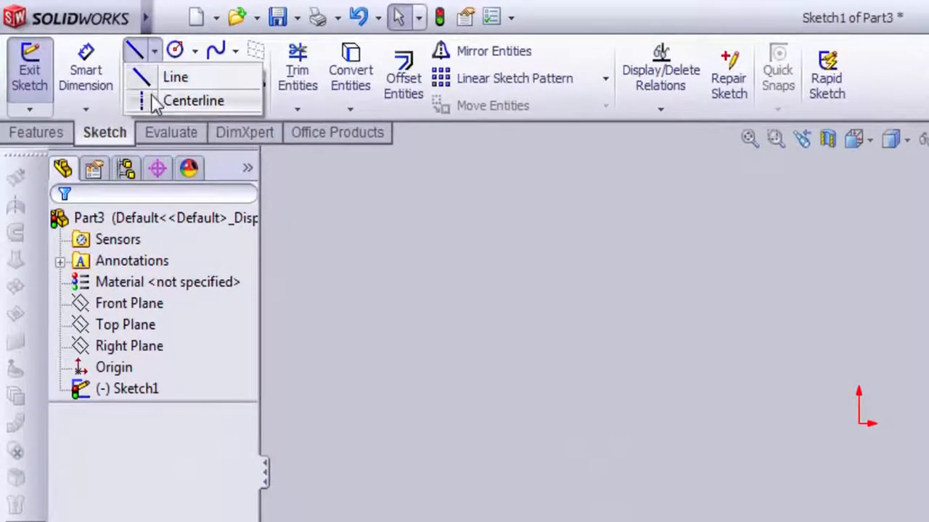
{"action": "left_click", "coordinate": [136, 89]}
{"action": "left_click", "coordinate": [655, 396]}
{"action": "left_click", "coordinate": [928, 396]}
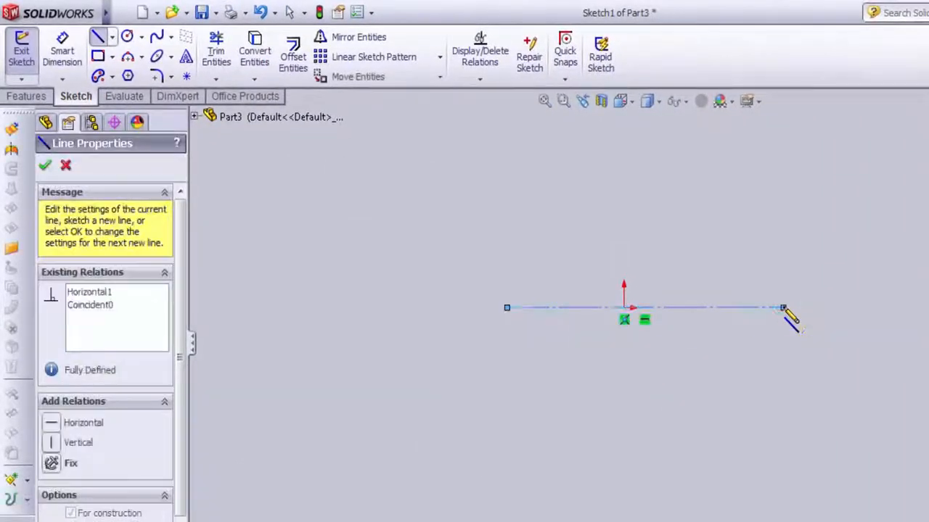
{"action": "key", "text": "Escape"}
Step: Add a Midpoint relation between the horizontal centerline and the origin
{"action": "left_click", "coordinate": [674, 309]}
{"action": "left_click", "coordinate": [624, 307], "text": "ctrl"}
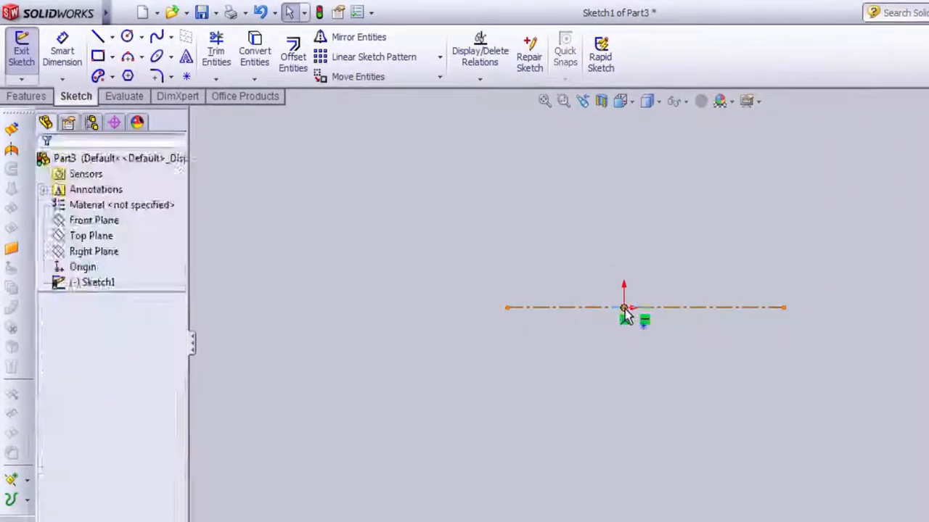
{"action": "left_click", "coordinate": [664, 243]}
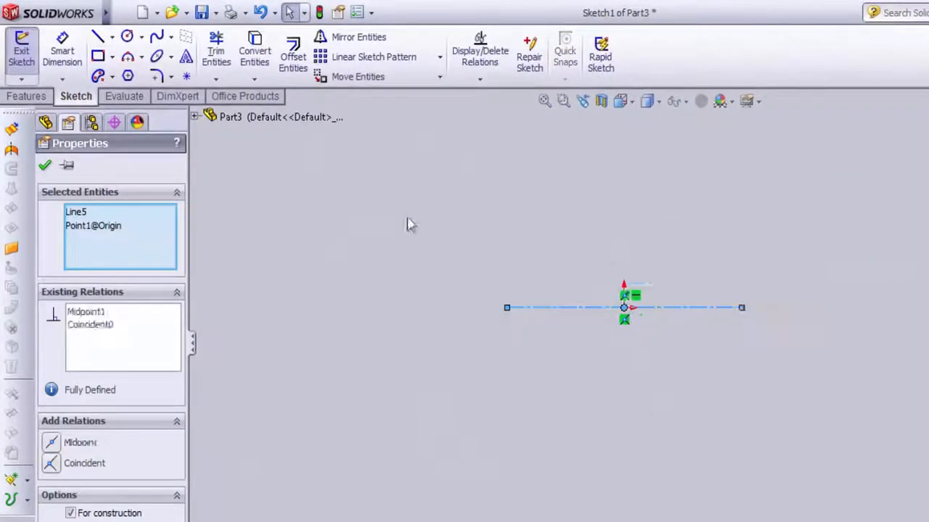
Step: Sketch a vertical centerline from the origin upward, perpendicular to the horizontal centerline
{"action": "left_click", "coordinate": [111, 36]}
{"action": "left_click", "coordinate": [135, 73]}
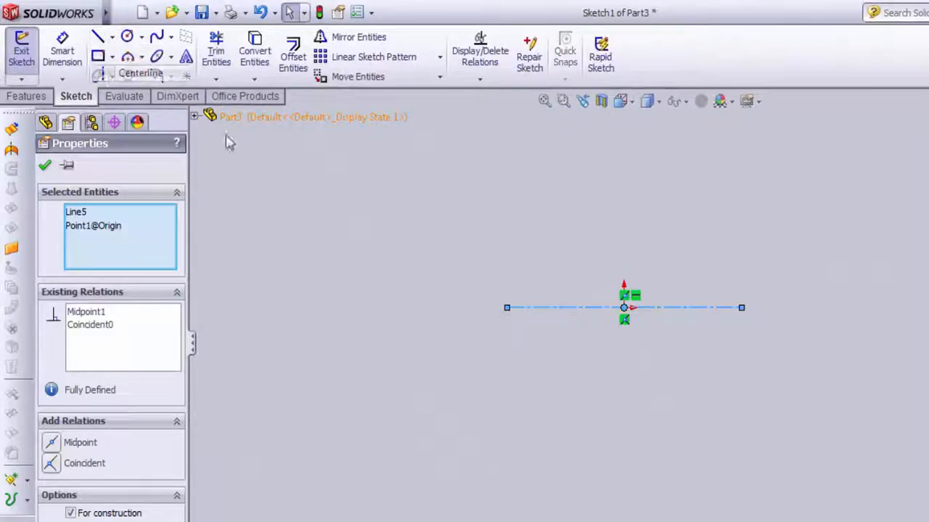
{"action": "left_click", "coordinate": [625, 308]}
{"action": "left_click", "coordinate": [624, 144]}
{"action": "key", "text": "Escape"}
{"action": "scroll", "coordinate": [640, 188], "scroll_direction": "up", "scroll_amount": 3}
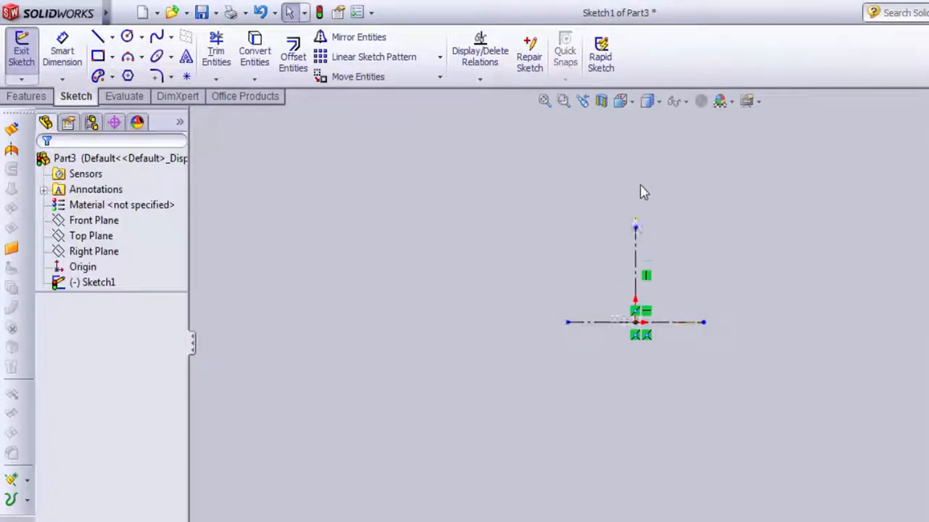
Step: Sketch an ellipse centred on the origin, through the horizontal centerline's right end and the vertical centerline's upper end
{"action": "scroll", "coordinate": [698, 319], "scroll_direction": "down", "scroll_amount": 1}
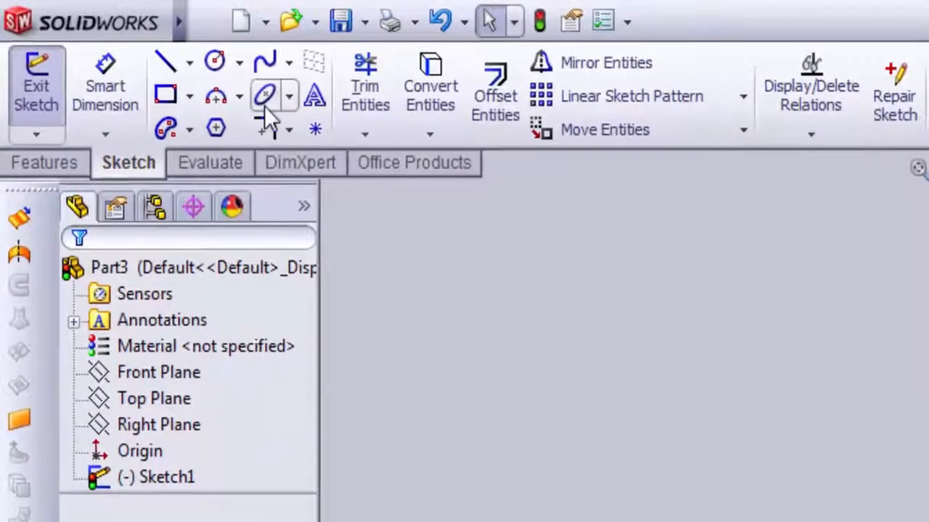
{"action": "left_click", "coordinate": [266, 96]}
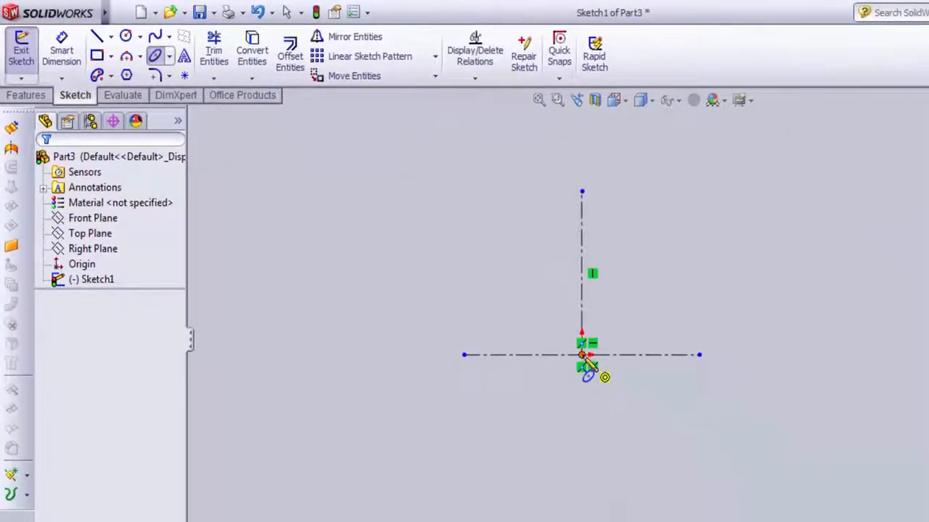
{"action": "left_click", "coordinate": [582, 355]}
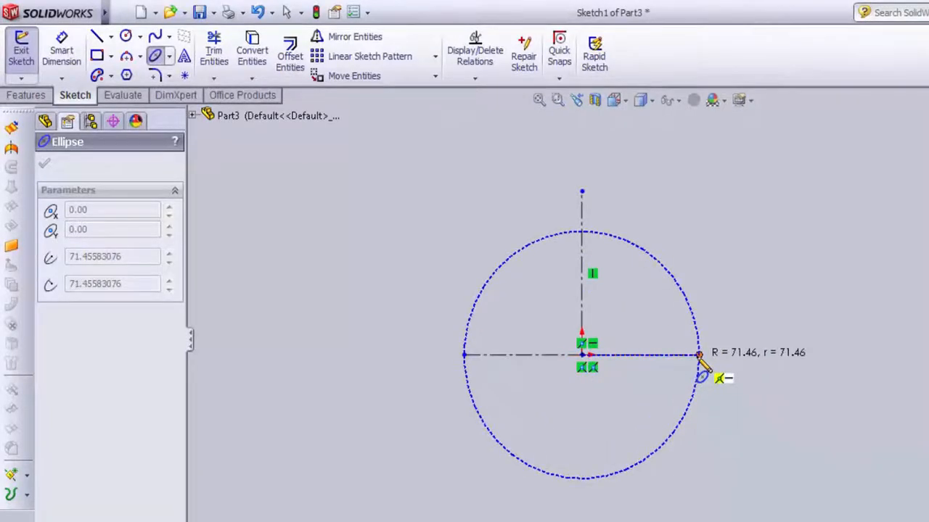
{"action": "left_click", "coordinate": [699, 354]}
{"action": "left_click", "coordinate": [582, 193]}
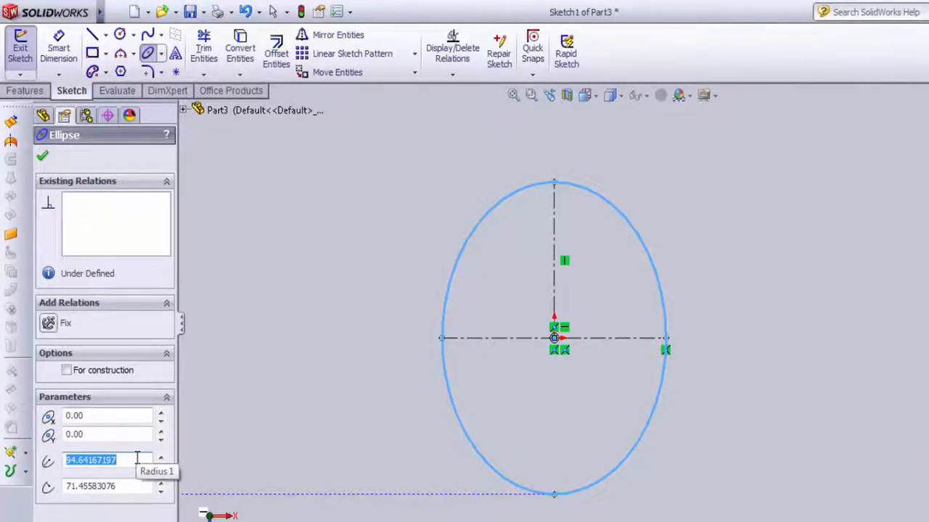
Step: Set the ellipse's Radius 1 to 100 mm and Radius 2 to 90 mm
{"action": "type", "text": "100"}
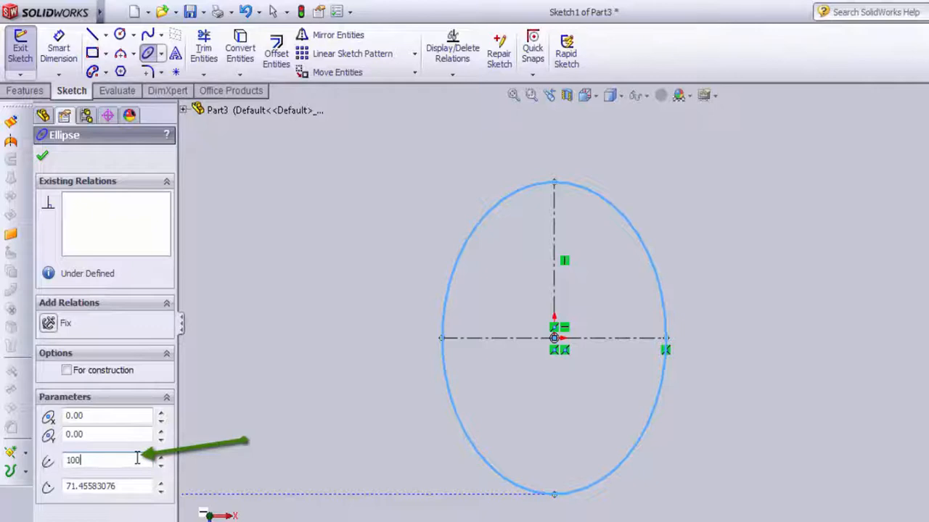
{"action": "key", "text": "Return"}
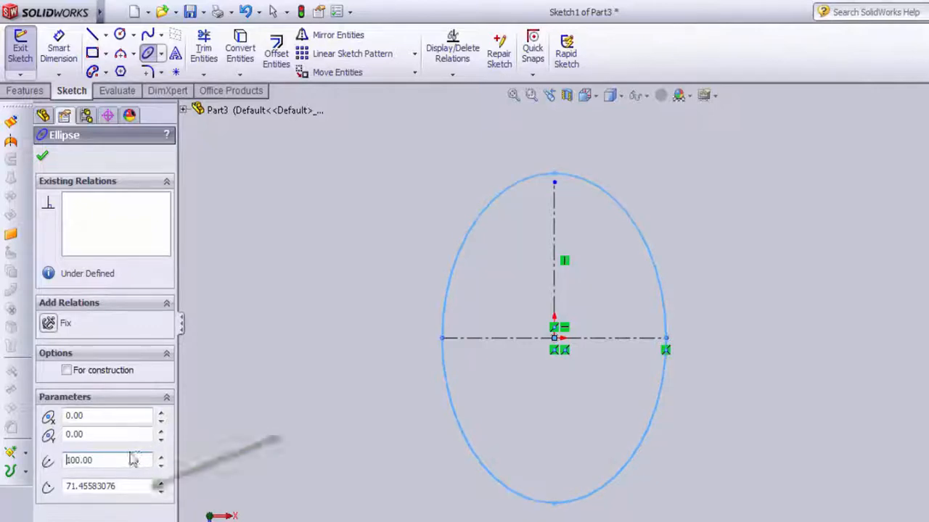
{"action": "left_click_drag", "start_coordinate": [117, 486], "coordinate": [80, 486]}
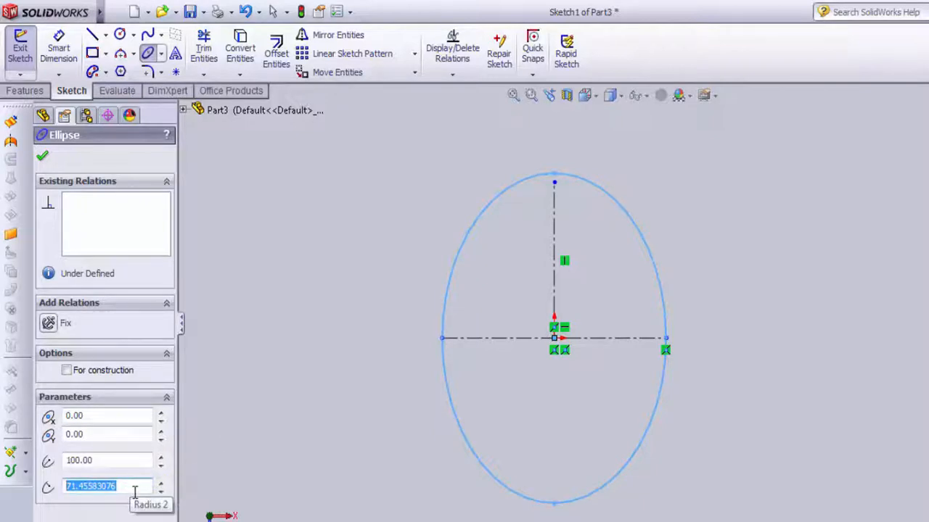
{"action": "type", "text": "90"}
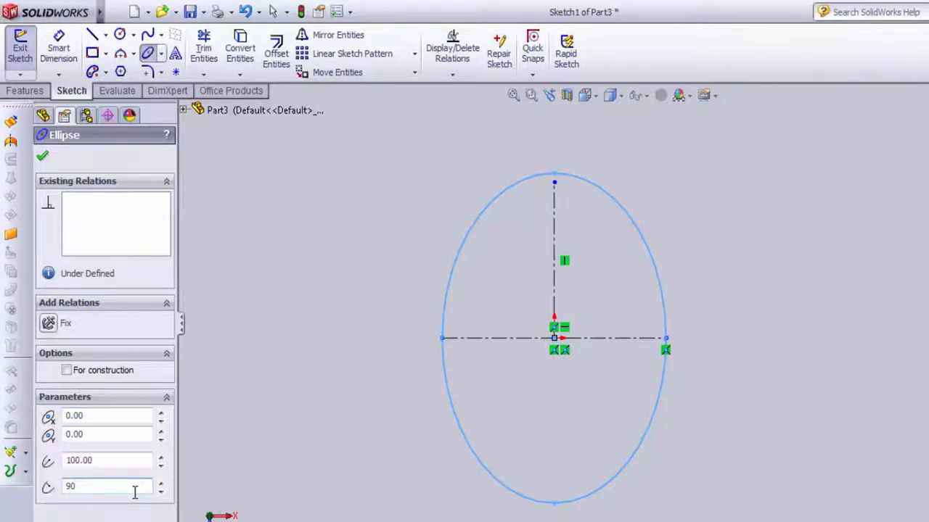
{"action": "key", "text": "Return"}
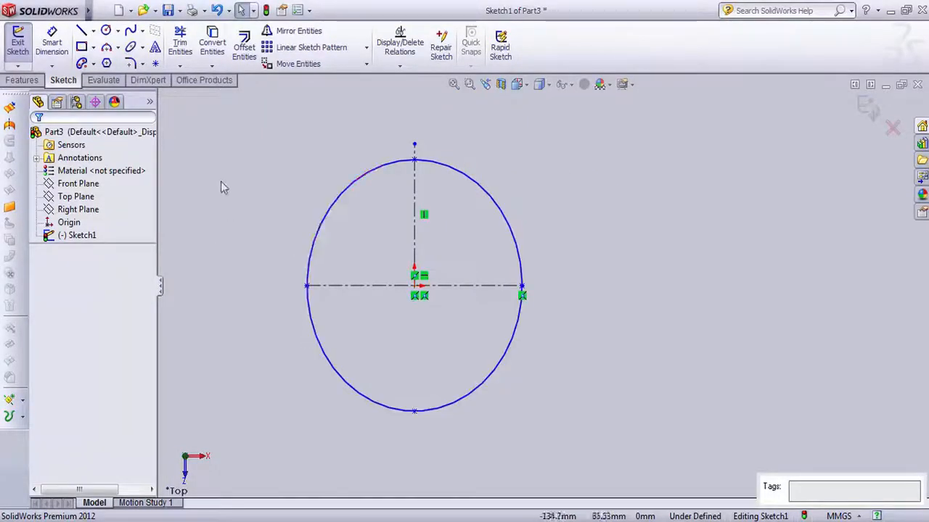
Step: Sketch three connected centerlines right of the ellipse: vertical about 58 mm, horizontal about 113 mm level with the origin, and vertical about 160 mm
{"action": "left_click", "coordinate": [143, 49]}
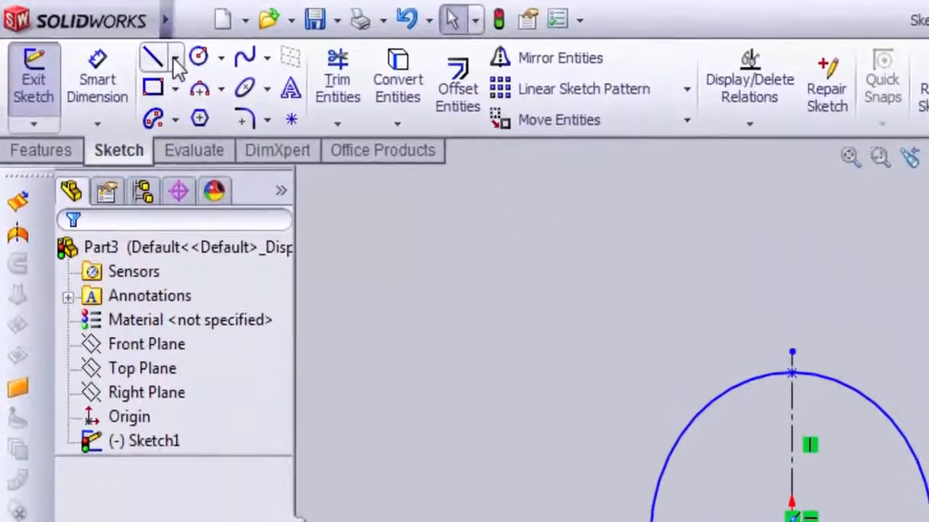
{"action": "left_click", "coordinate": [176, 62]}
{"action": "left_click", "coordinate": [170, 111]}
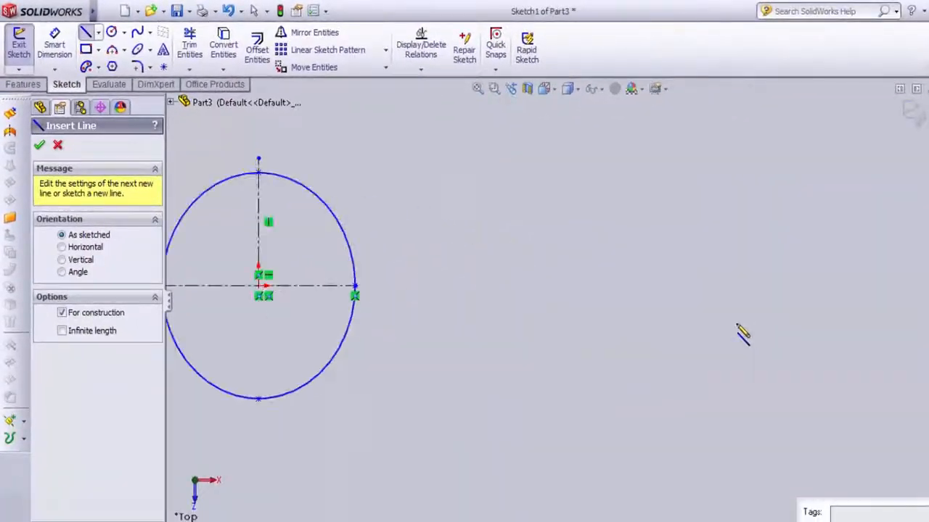
{"action": "left_click", "coordinate": [501, 208]}
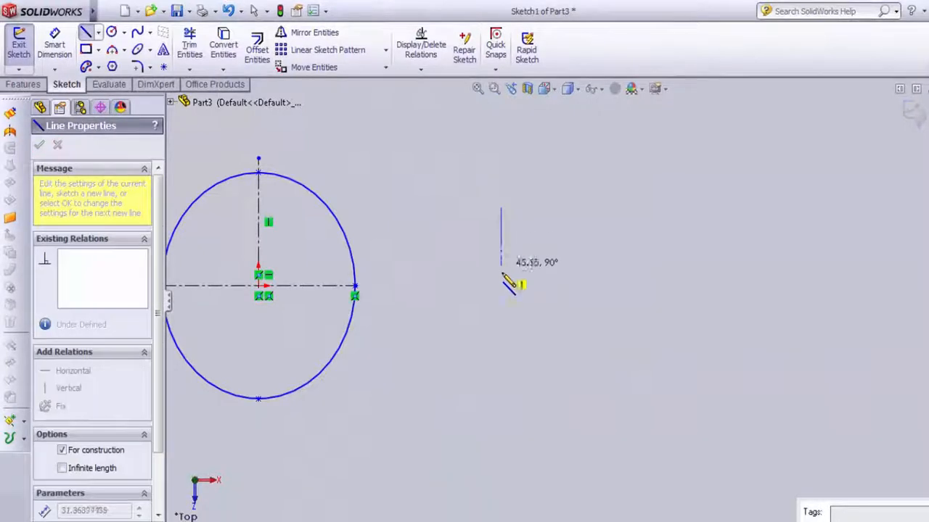
{"action": "left_click", "coordinate": [501, 285]}
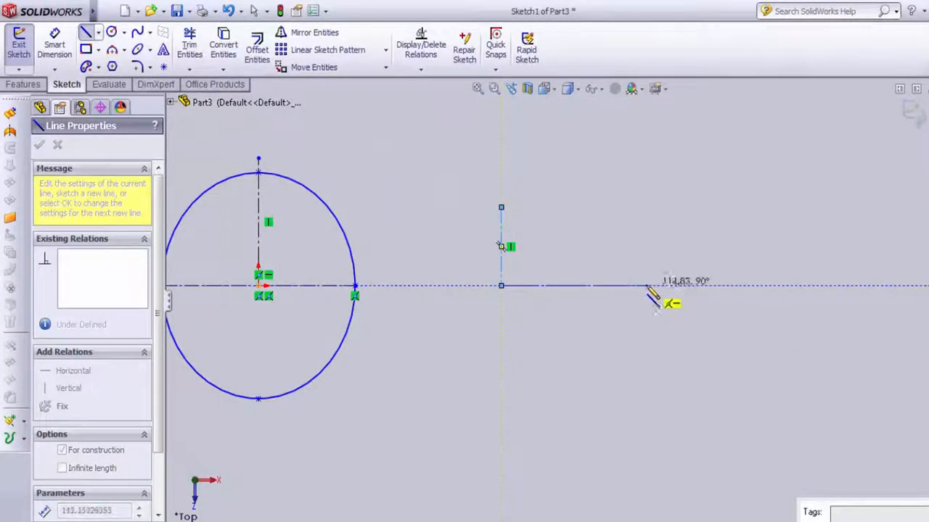
{"action": "left_click", "coordinate": [645, 286]}
{"action": "scroll", "coordinate": [645, 203], "scroll_direction": "up", "scroll_amount": 2}
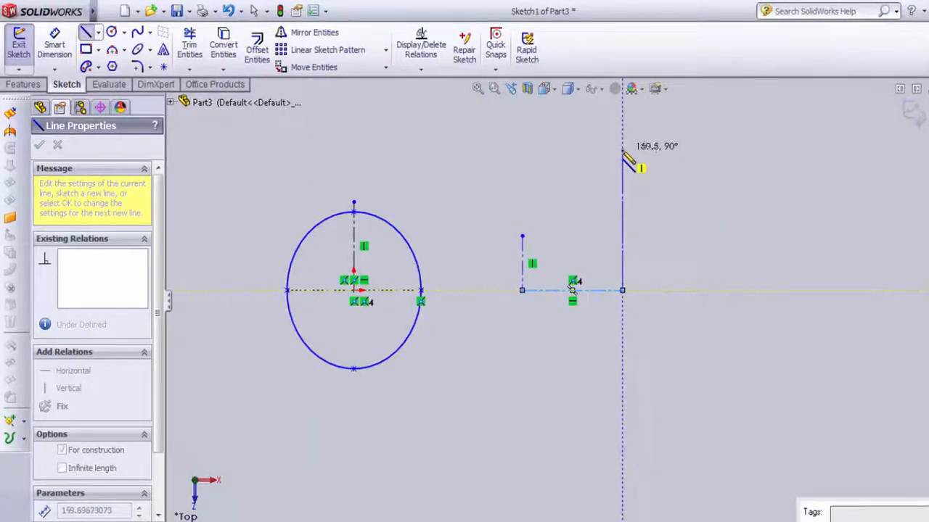
{"action": "left_click", "coordinate": [622, 150]}
{"action": "key", "text": "Escape"}
Step: Sketch a partial ellipse centred on the short vertical centerline's lower end, running from its upper end to the horizontal centerline's right end
{"action": "scroll", "coordinate": [622, 234], "scroll_direction": "down", "scroll_amount": 2}
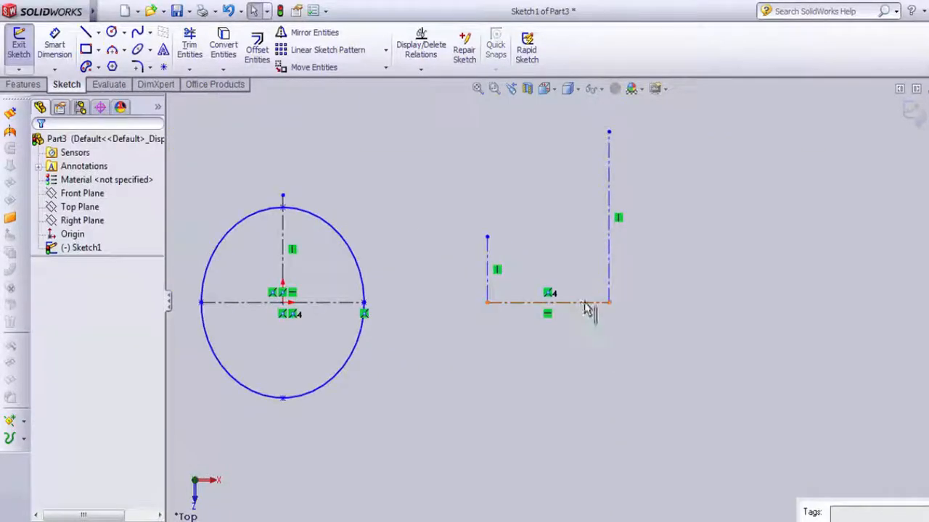
{"action": "scroll", "coordinate": [589, 307], "scroll_direction": "up", "scroll_amount": 1}
{"action": "scroll", "coordinate": [599, 224], "scroll_direction": "down", "scroll_amount": 3}
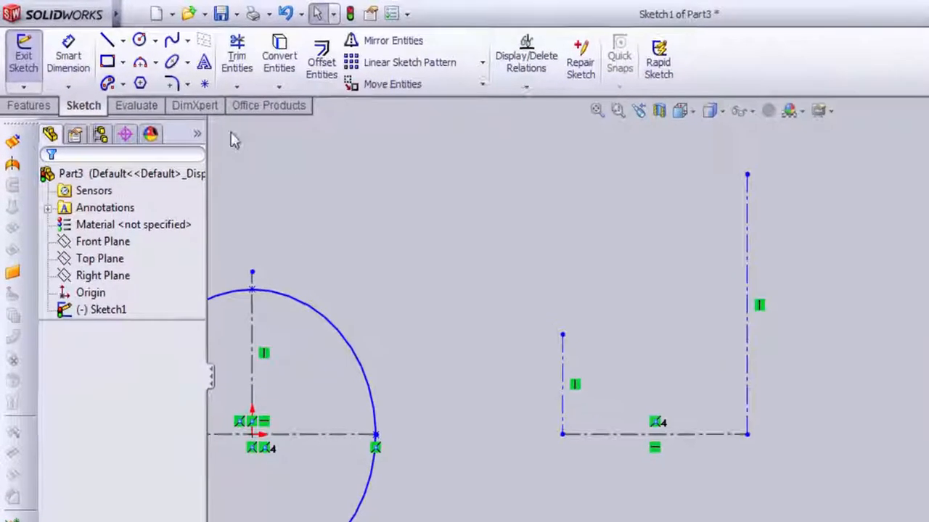
{"action": "left_click", "coordinate": [188, 63]}
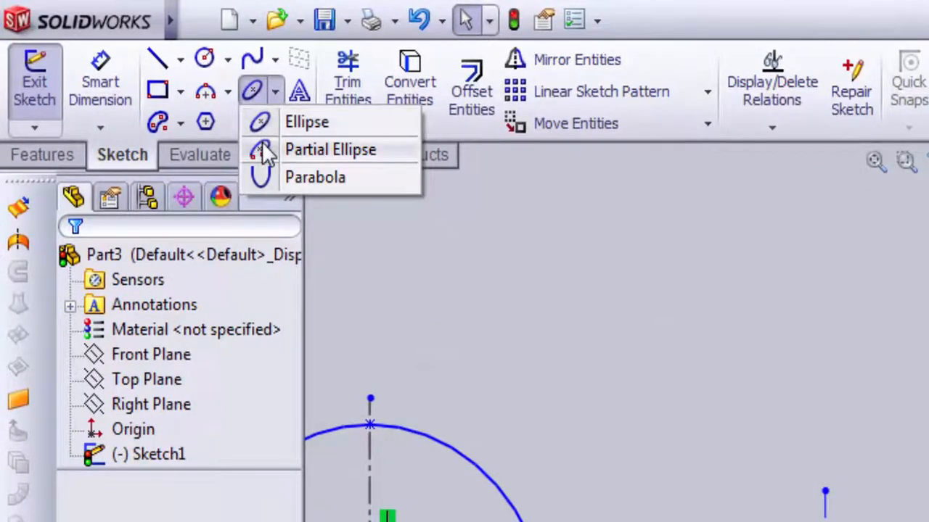
{"action": "left_click", "coordinate": [267, 152]}
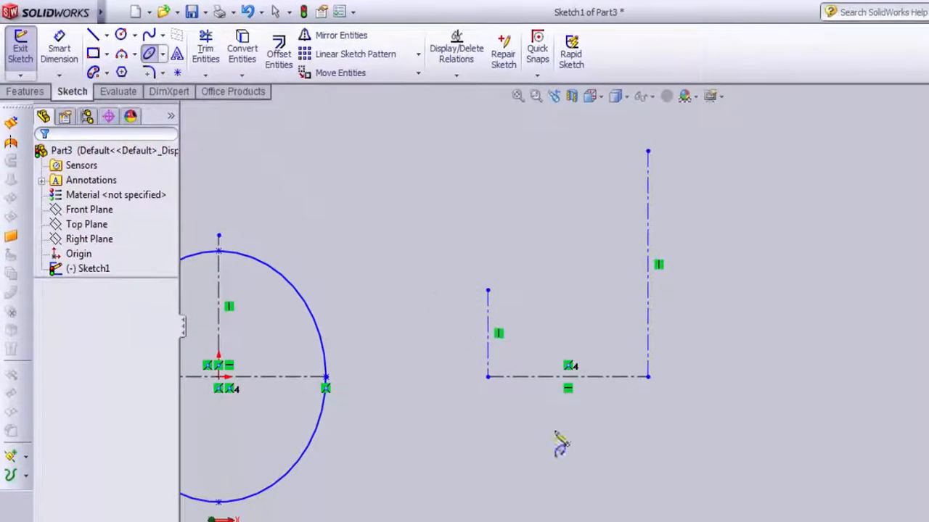
{"action": "left_click", "coordinate": [487, 376]}
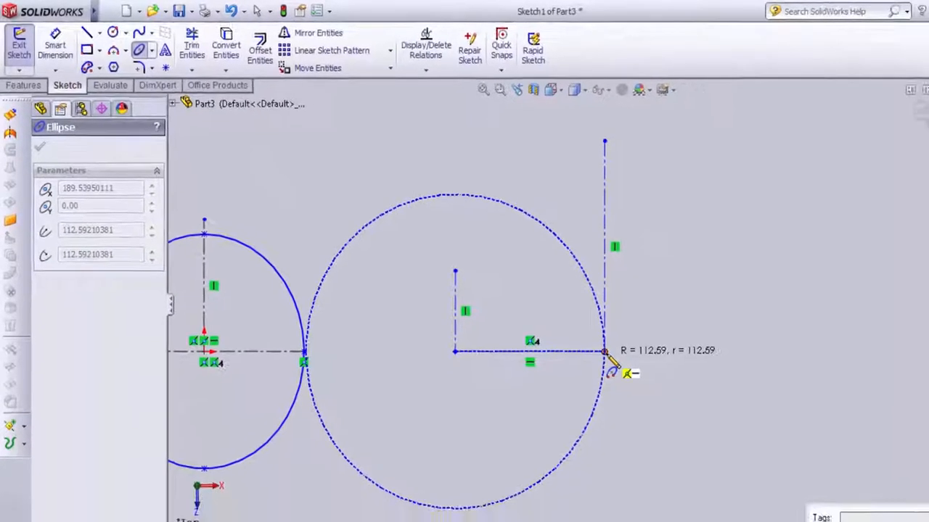
{"action": "left_click", "coordinate": [604, 352]}
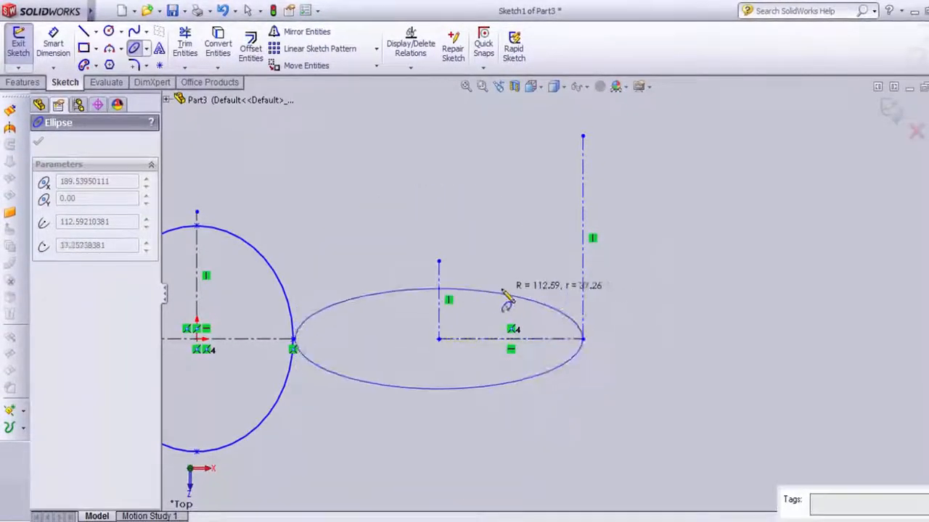
{"action": "left_click", "coordinate": [439, 261]}
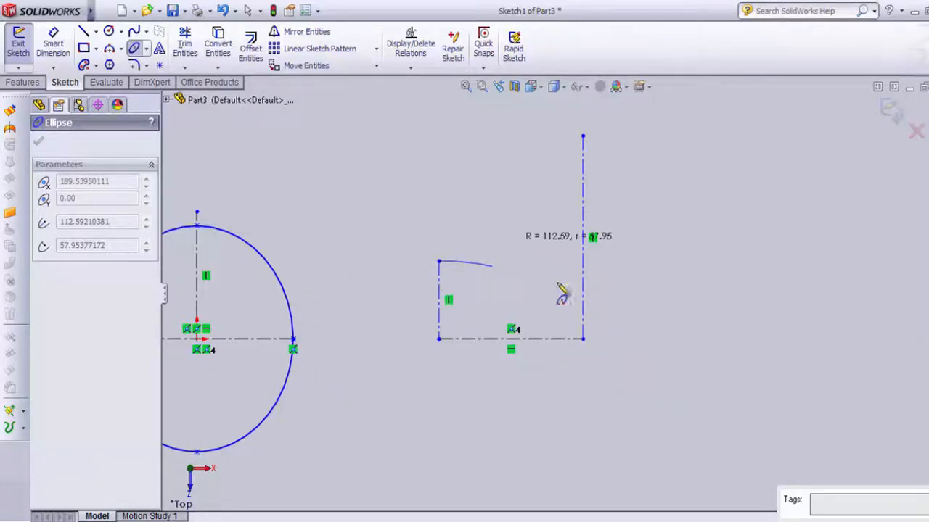
{"action": "scroll", "coordinate": [585, 355], "scroll_direction": "down", "scroll_amount": 3}
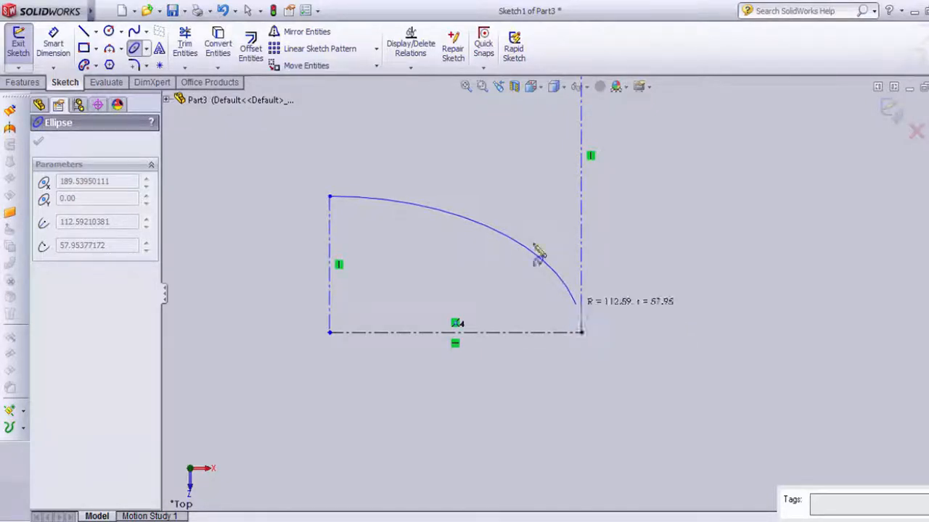
{"action": "scroll", "coordinate": [502, 384], "scroll_direction": "up", "scroll_amount": 2}
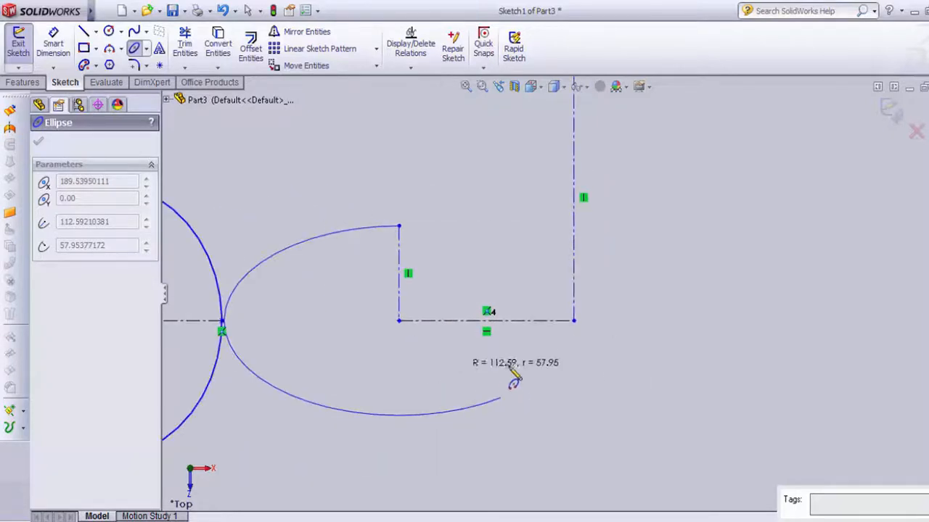
{"action": "left_click", "coordinate": [574, 320]}
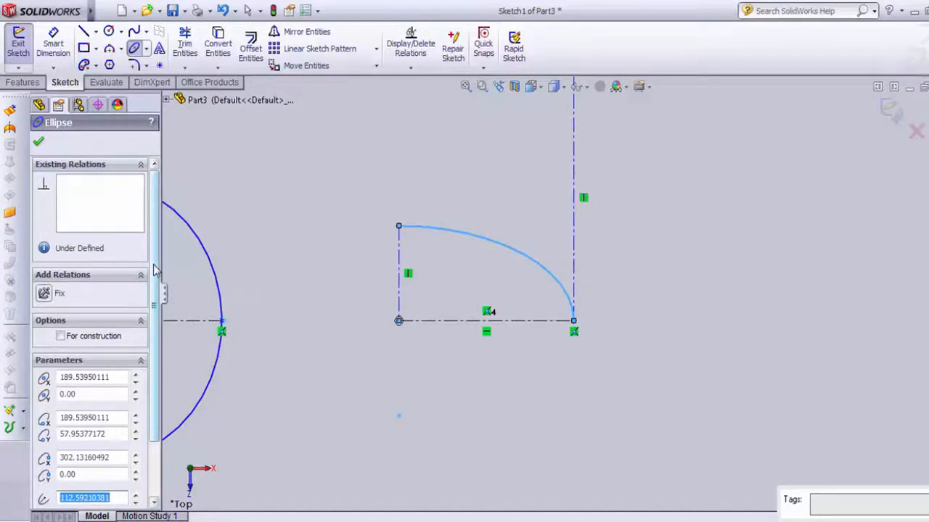
Step: Set the partial ellipse's Radius 1 to 150 mm and change its Radius 2
{"action": "left_click_drag", "start_coordinate": [155, 270], "coordinate": [157, 351]}
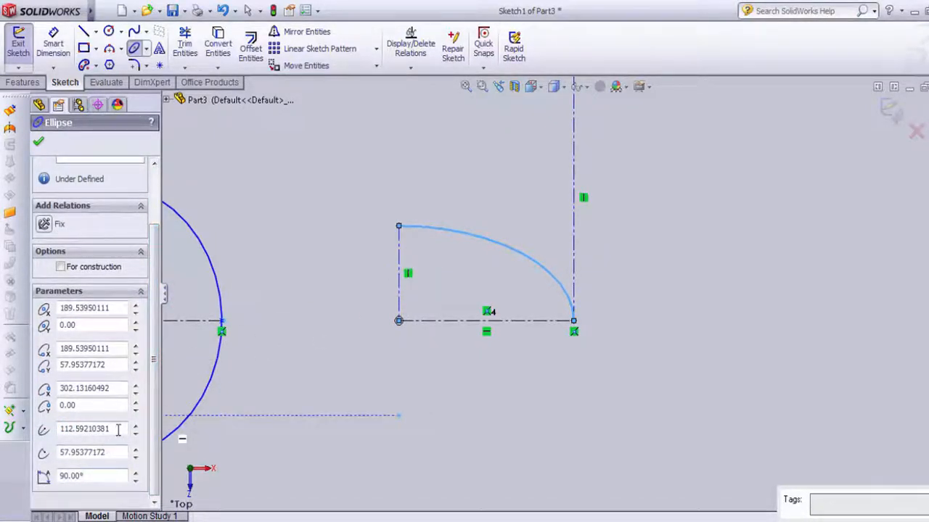
{"action": "double_click", "coordinate": [81, 430]}
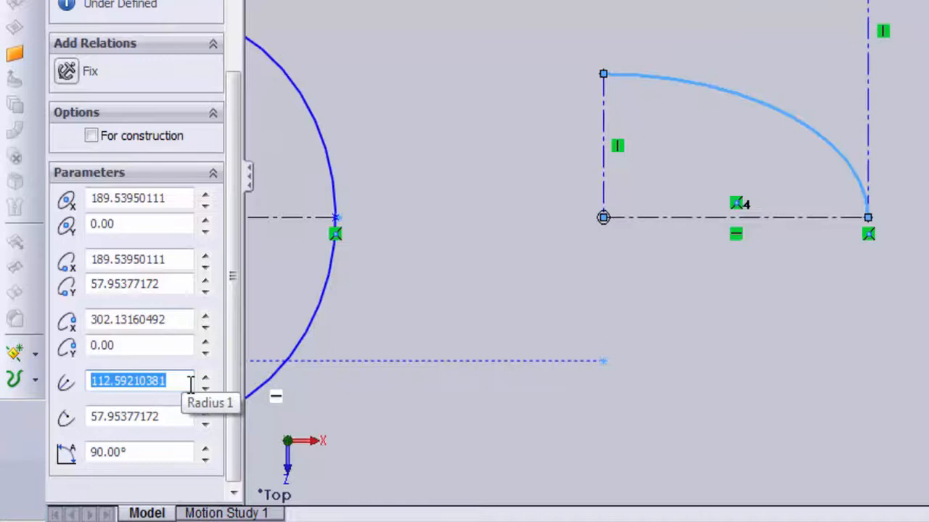
{"action": "type", "text": "150"}
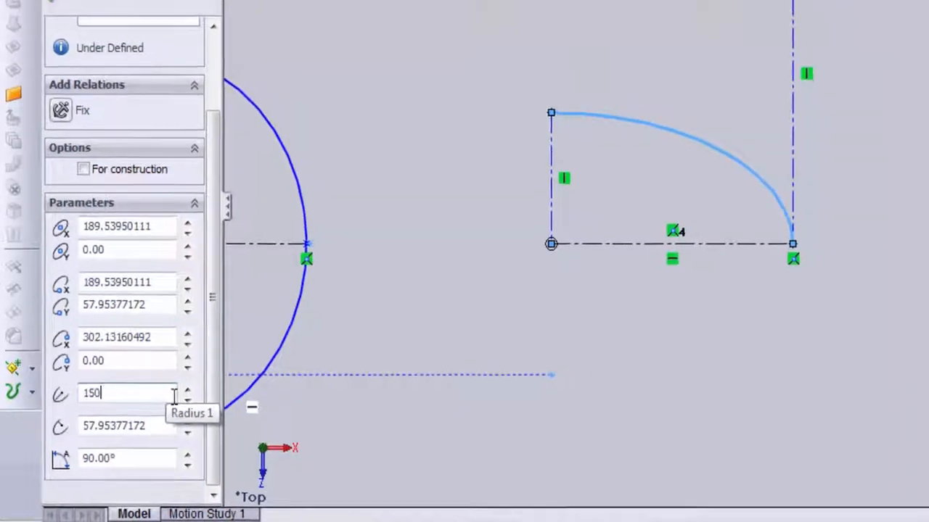
{"action": "key", "text": "Return"}
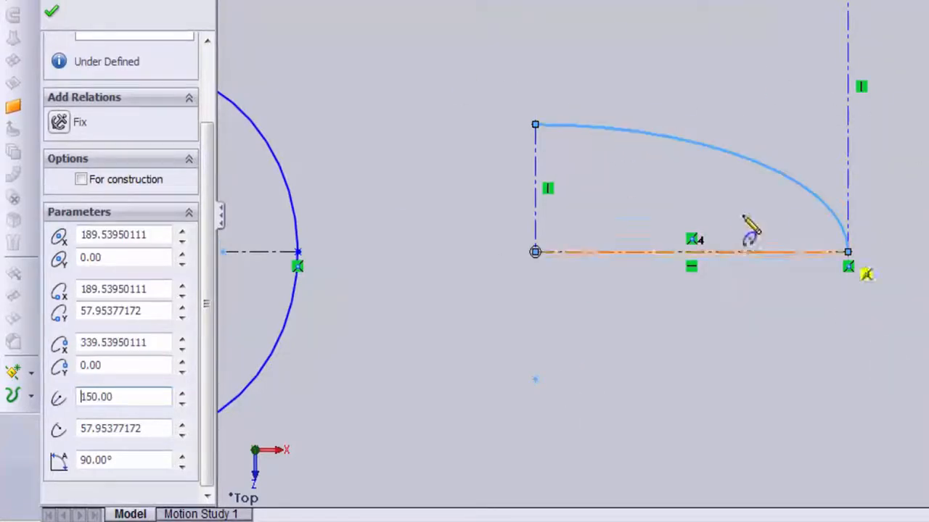
{"action": "double_click", "coordinate": [154, 428]}
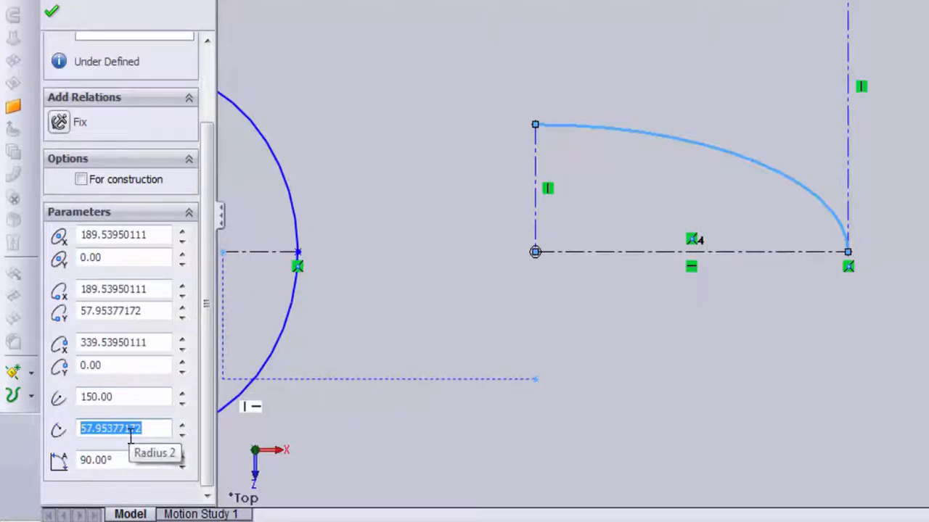
{"action": "type", "text": "6"}
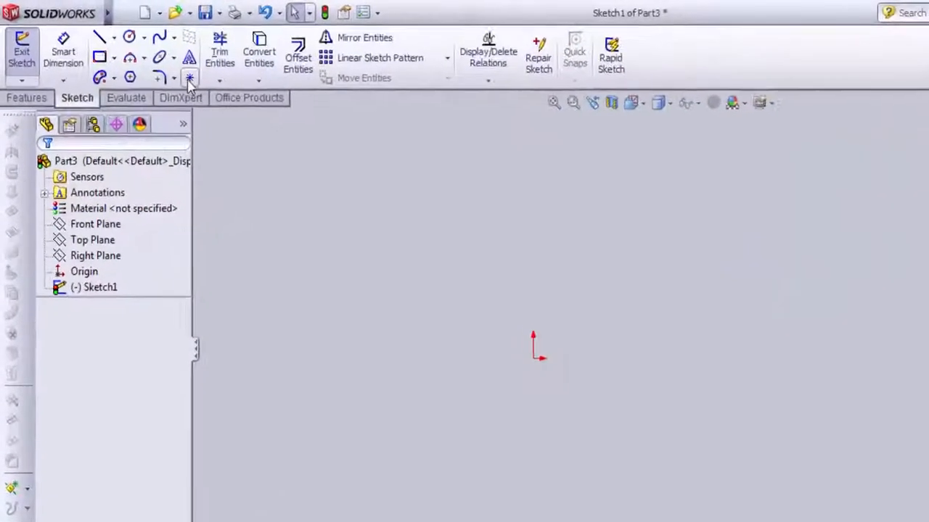
{"action": "left_click", "coordinate": [174, 77]}
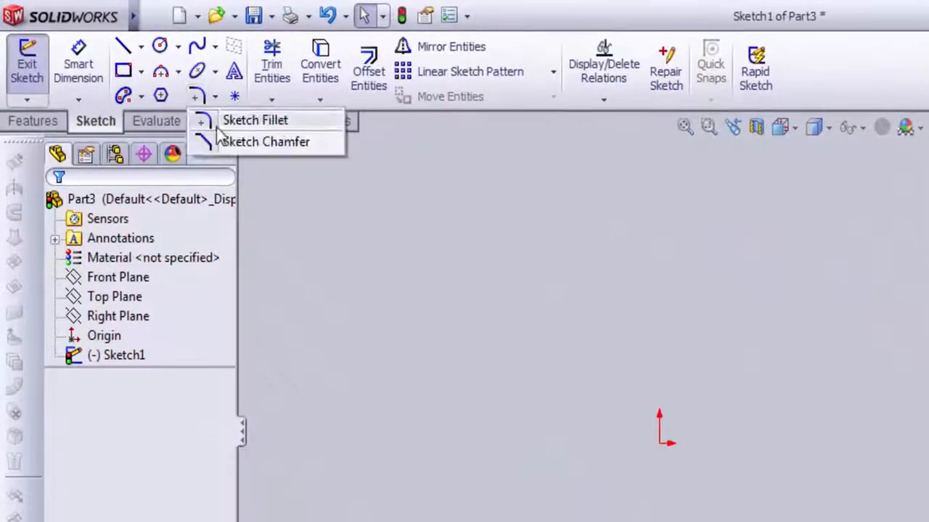
{"action": "left_click", "coordinate": [285, 200]}
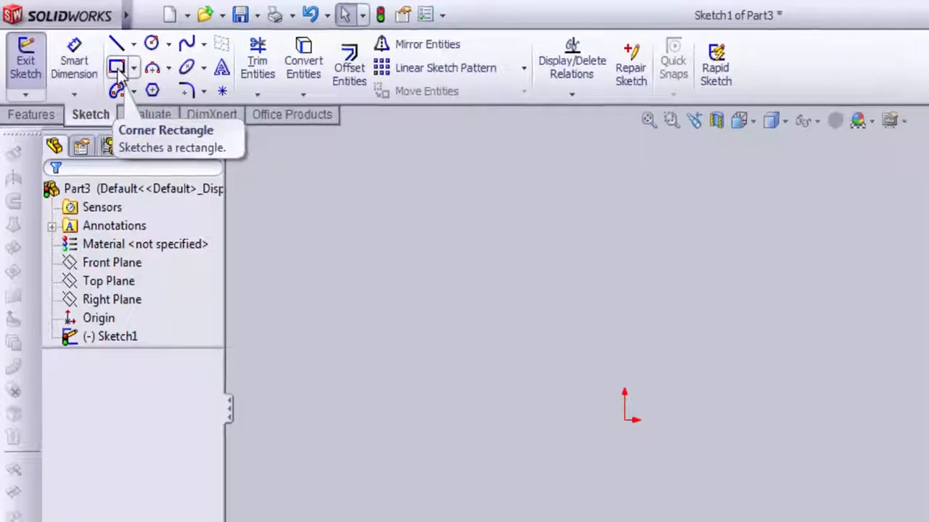
Step: Sketch a wide corner rectangle from the origin extending up and to the right in the emptied sketch
{"action": "left_click", "coordinate": [116, 68]}
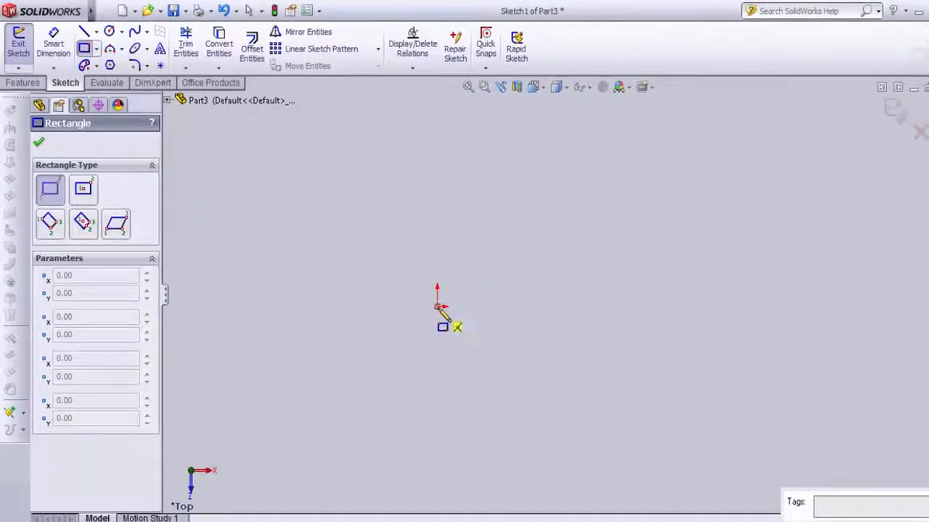
{"action": "mouse_move", "coordinate": [438, 308]}
{"action": "left_mouse_down"}
{"action": "mouse_move", "coordinate": [544, 240]}
{"action": "mouse_move", "coordinate": [672, 179]}
{"action": "mouse_move", "coordinate": [773, 195]}
{"action": "mouse_move", "coordinate": [725, 174]}
{"action": "mouse_move", "coordinate": [812, 177]}
{"action": "left_mouse_up"}
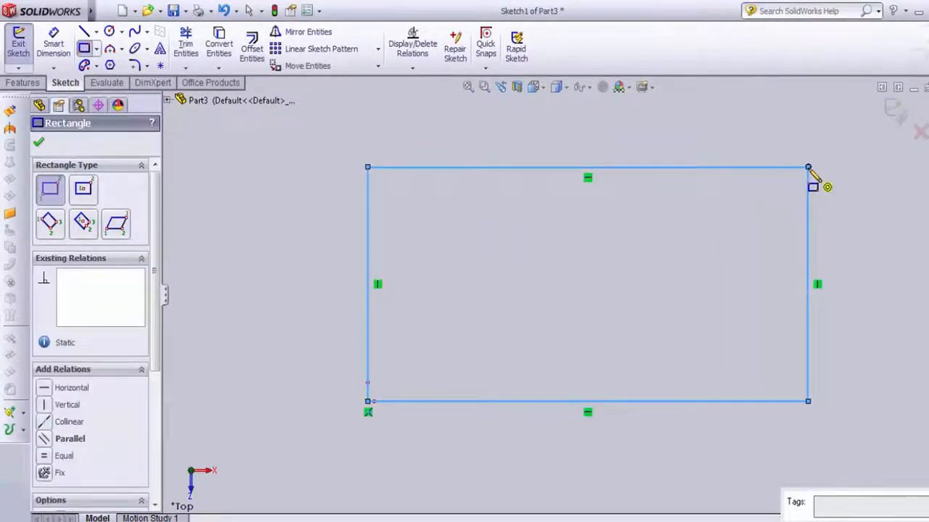
{"action": "key", "text": "Escape"}
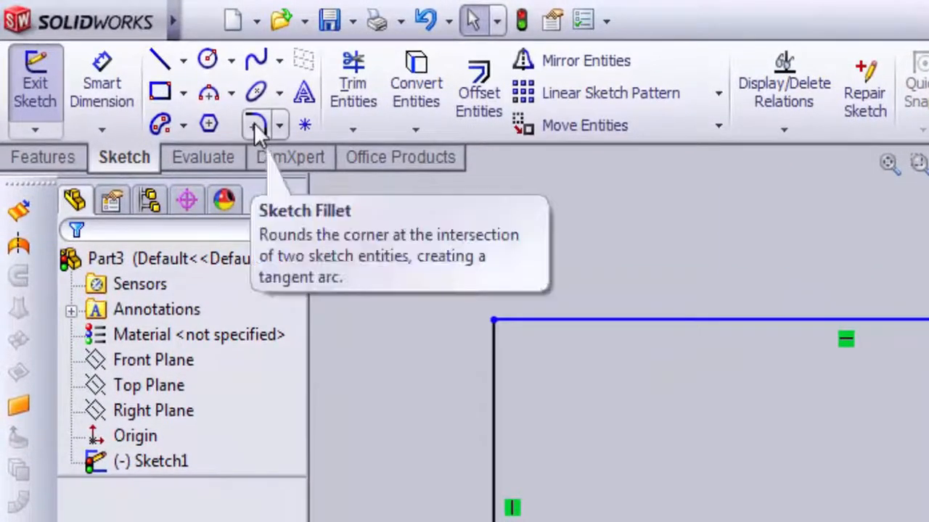
Step: Start a sketch fillet with a 20 mm radius on the rectangle's upper-left corner
{"action": "left_click", "coordinate": [256, 129]}
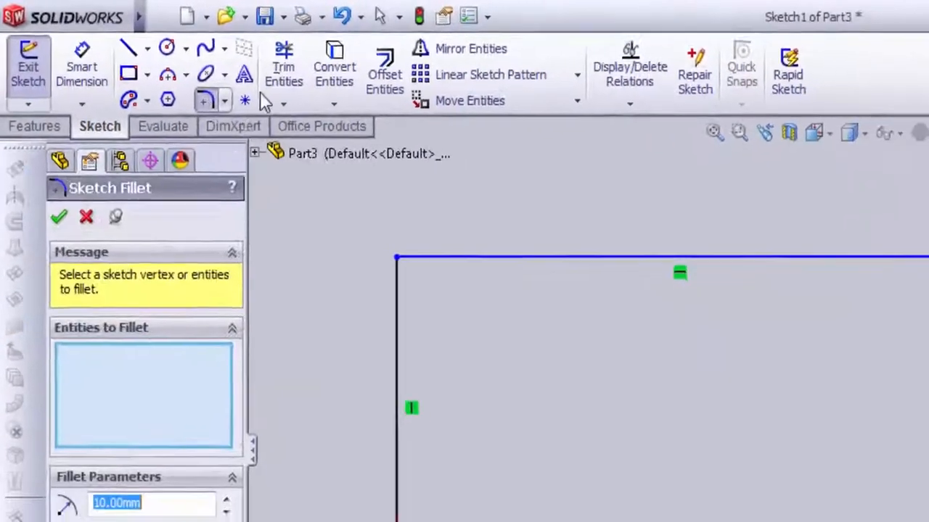
{"action": "left_click", "coordinate": [115, 383]}
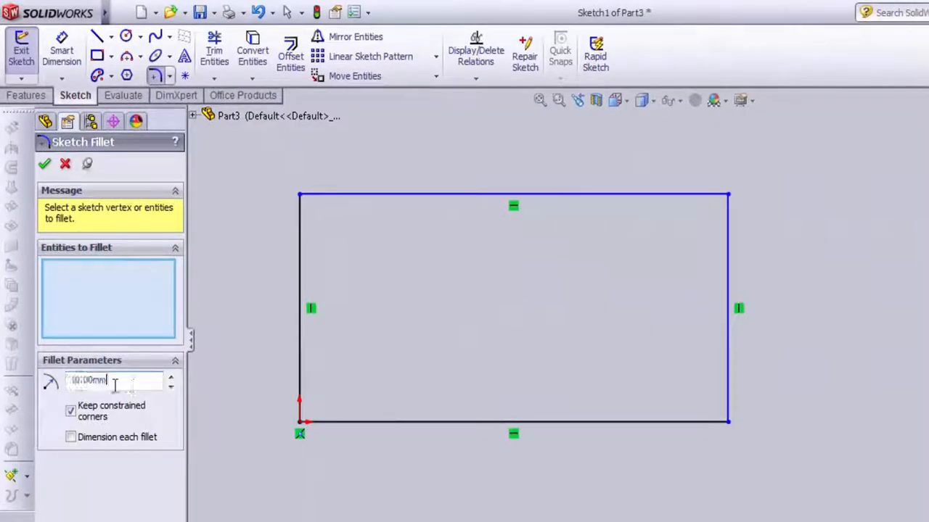
{"action": "double_click", "coordinate": [119, 383]}
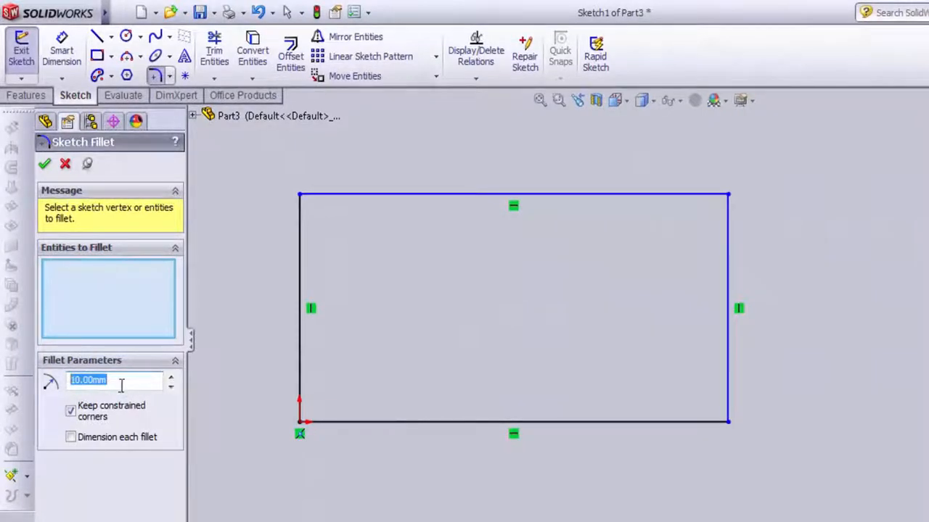
{"action": "left_click", "coordinate": [120, 383]}
{"action": "double_click", "coordinate": [123, 383]}
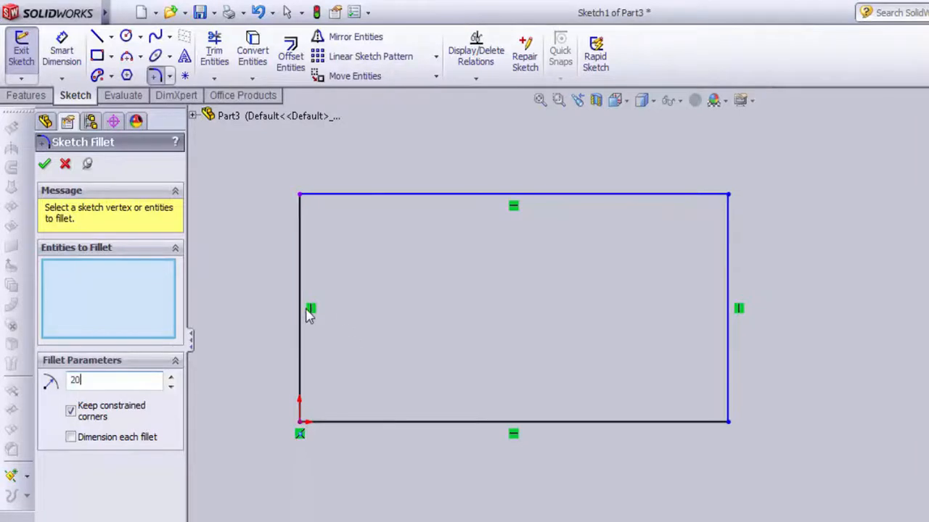
{"action": "scroll", "coordinate": [341, 225], "scroll_direction": "down", "scroll_amount": 3}
{"action": "scroll", "coordinate": [367, 232], "scroll_direction": "down", "scroll_amount": 2}
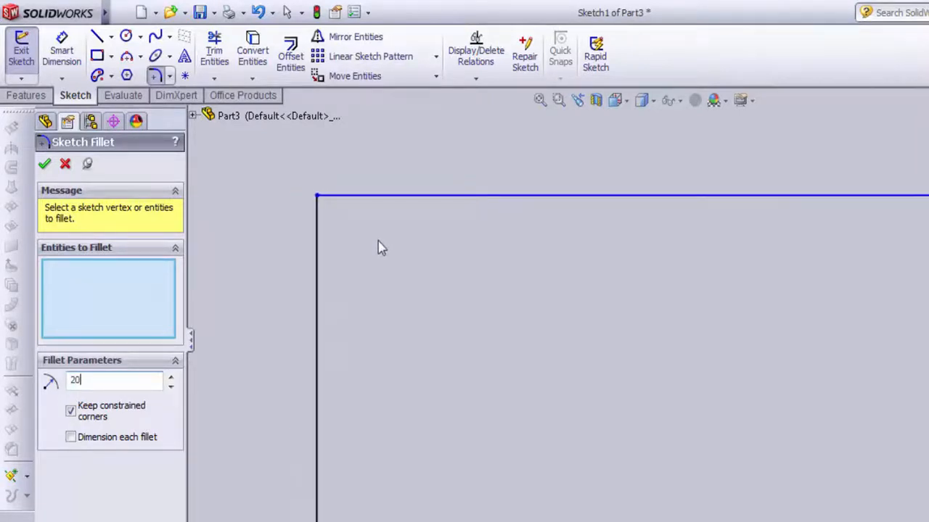
{"action": "left_click", "coordinate": [317, 202]}
{"action": "scroll", "coordinate": [360, 239], "scroll_direction": "down", "scroll_amount": 2}
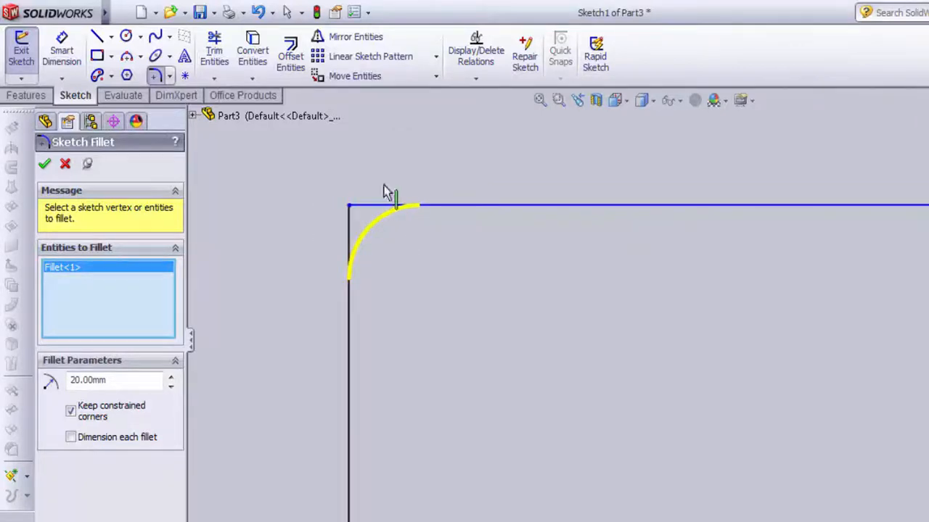
{"action": "scroll", "coordinate": [392, 240], "scroll_direction": "down", "scroll_amount": 1}
{"action": "scroll", "coordinate": [372, 248], "scroll_direction": "down", "scroll_amount": 1}
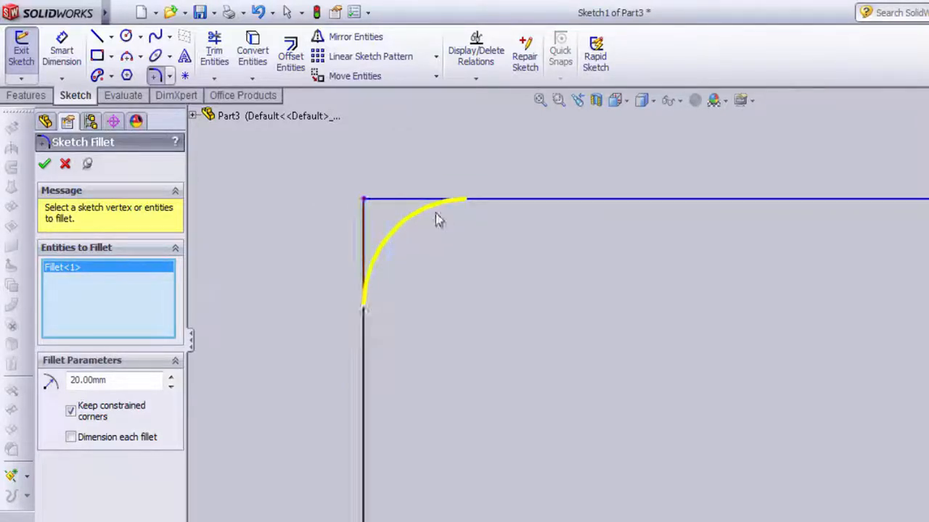
{"action": "scroll", "coordinate": [417, 247], "scroll_direction": "down", "scroll_amount": 2}
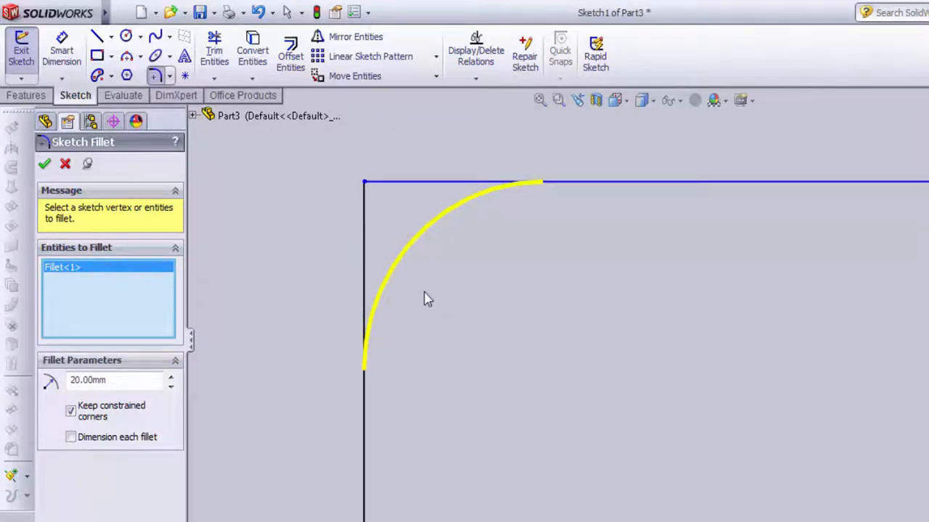
{"action": "scroll", "coordinate": [476, 322], "scroll_direction": "up", "scroll_amount": 1}
{"action": "scroll", "coordinate": [587, 324], "scroll_direction": "down", "scroll_amount": 1}
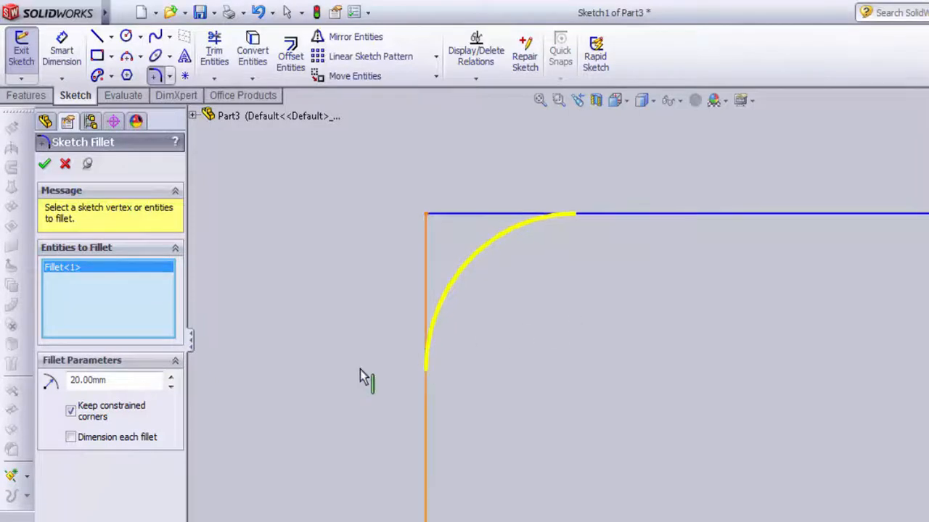
Step: Preview the corner fillet at a 30 mm radius, return it to 20 mm and accept the fillet
{"action": "left_click", "coordinate": [172, 378]}
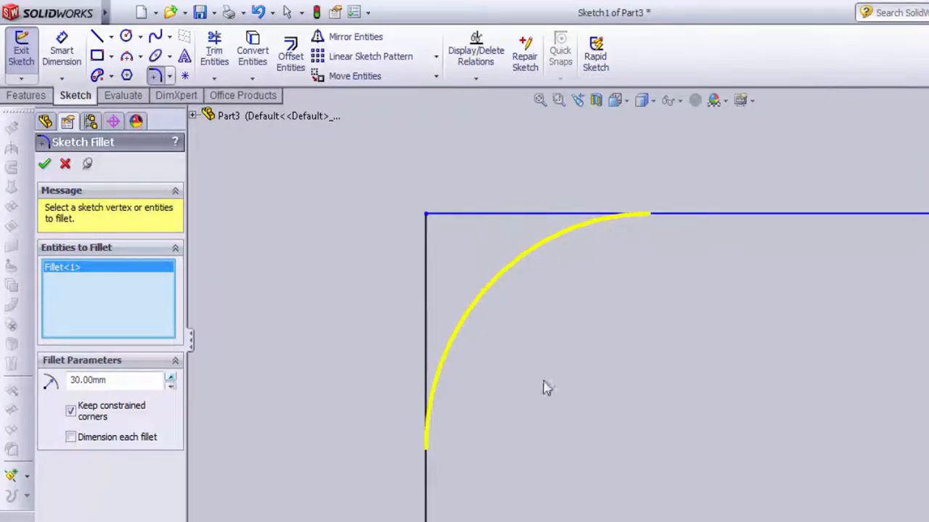
{"action": "scroll", "coordinate": [546, 388], "scroll_direction": "up", "scroll_amount": 1}
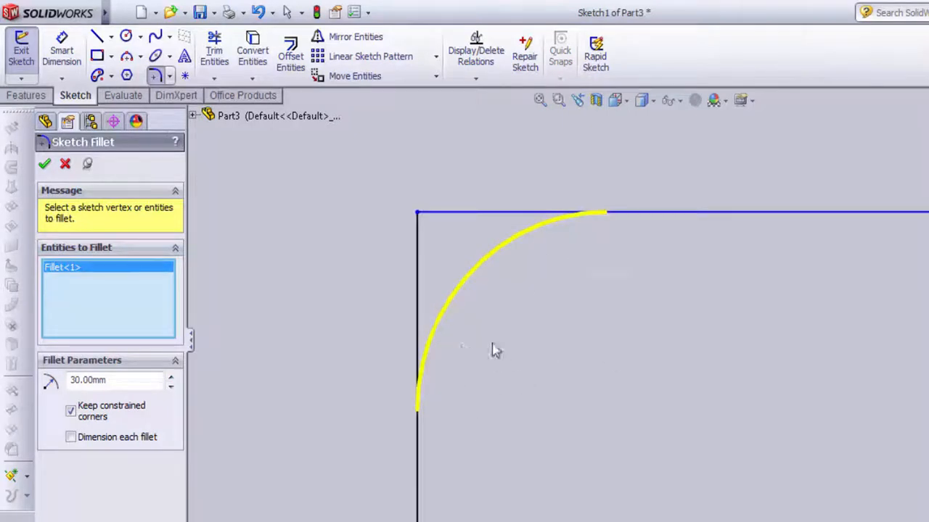
{"action": "left_click", "coordinate": [171, 387]}
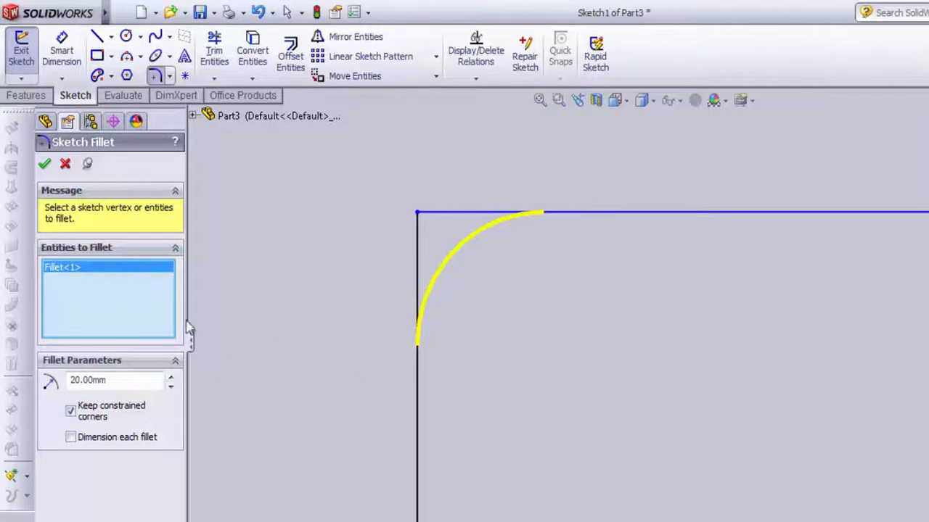
{"action": "left_click", "coordinate": [45, 165]}
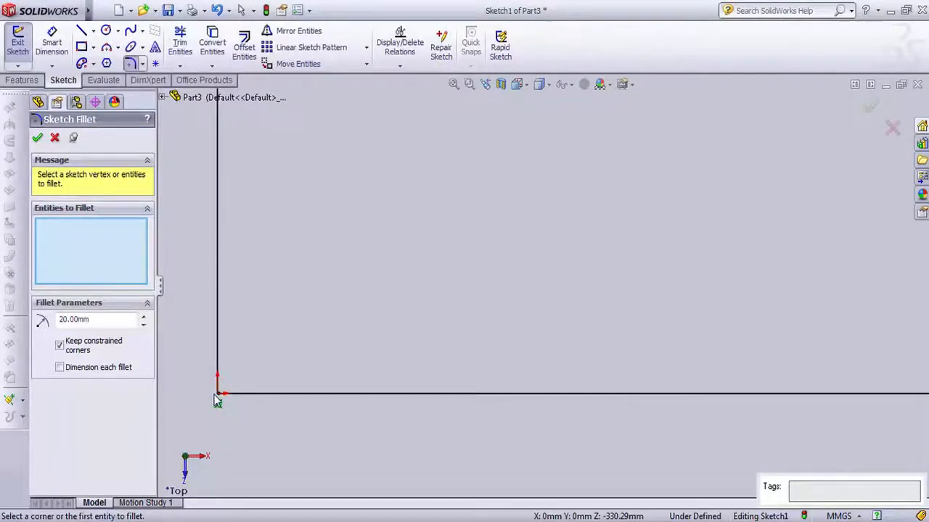
Step: Fillet the rectangle's remaining three corners with a 20 mm radius and finish the Sketch Fillet command
{"action": "left_click", "coordinate": [216, 396]}
{"action": "key", "text": "f"}
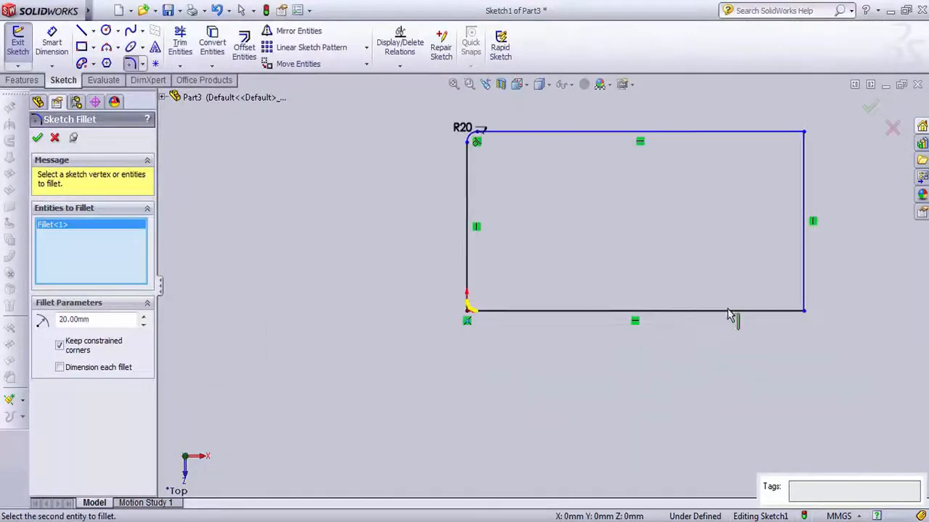
{"action": "scroll", "coordinate": [730, 315], "scroll_direction": "down", "scroll_amount": 2}
{"action": "left_click", "coordinate": [818, 310]}
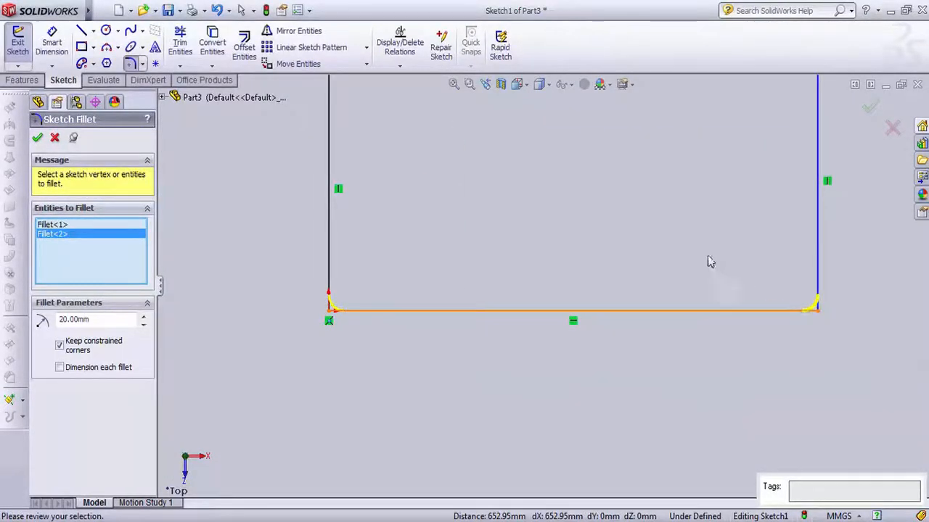
{"action": "scroll", "coordinate": [714, 197], "scroll_direction": "up", "scroll_amount": 2}
{"action": "scroll", "coordinate": [611, 197], "scroll_direction": "down", "scroll_amount": 4}
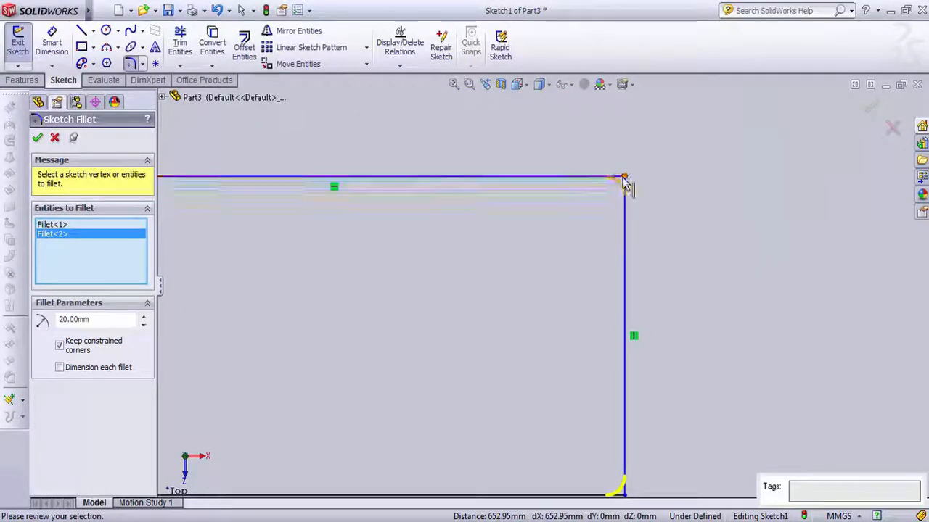
{"action": "left_click", "coordinate": [622, 182]}
{"action": "key", "text": "f"}
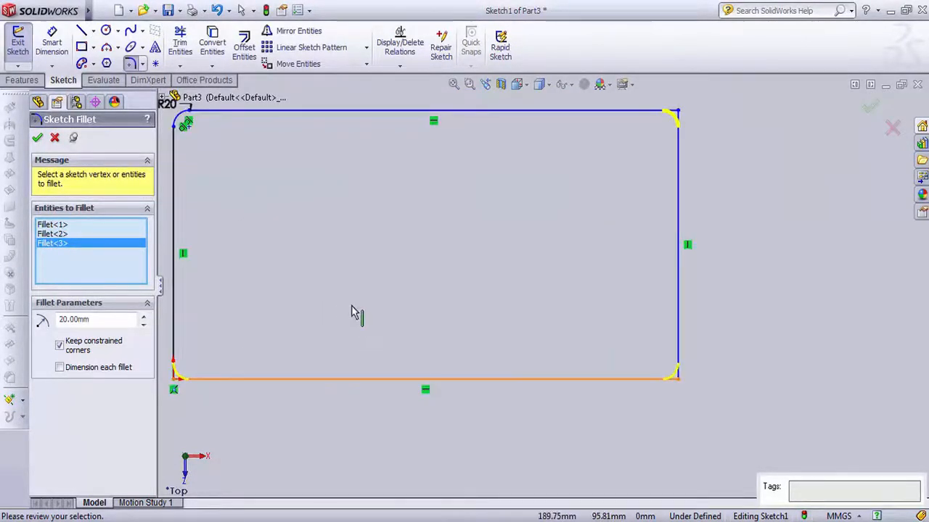
{"action": "scroll", "coordinate": [354, 309], "scroll_direction": "up", "scroll_amount": 1}
{"action": "scroll", "coordinate": [401, 276], "scroll_direction": "down", "scroll_amount": 1}
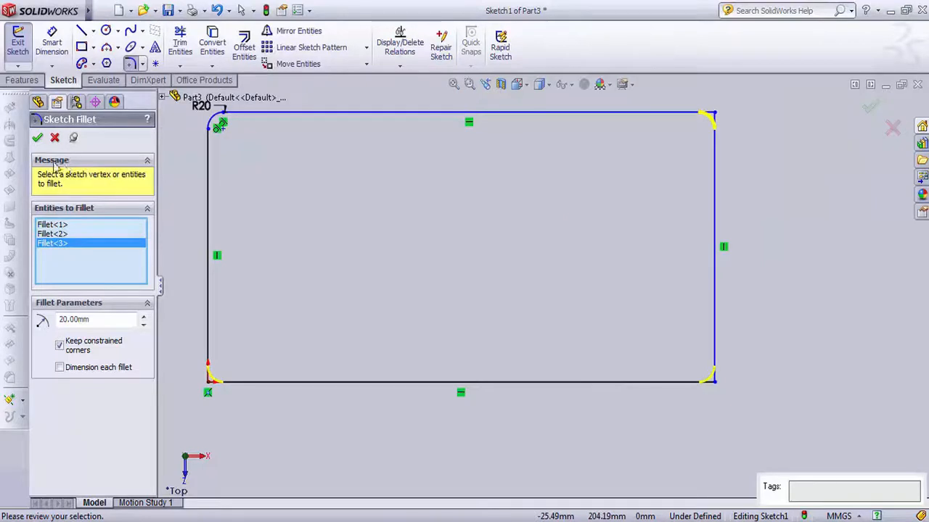
{"action": "left_click", "coordinate": [38, 138]}
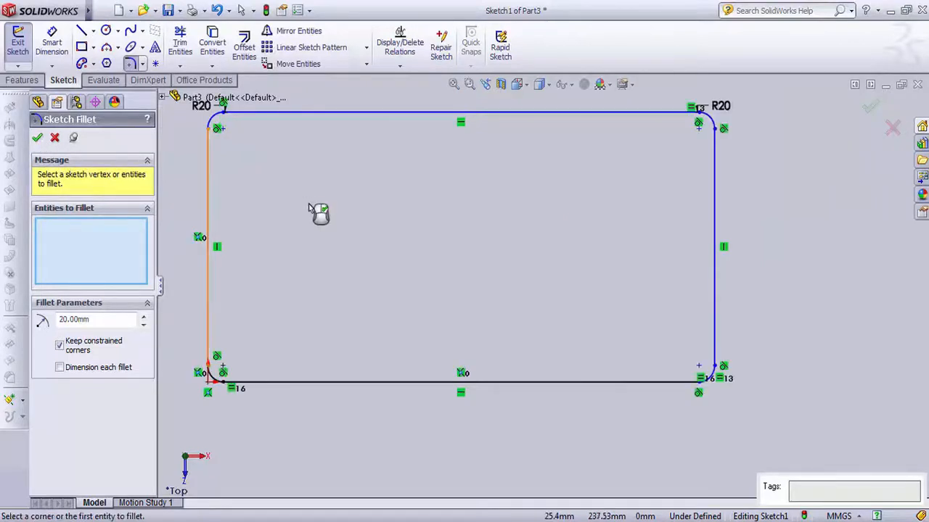
{"action": "key", "text": "f"}
{"action": "left_click", "coordinate": [37, 137]}
Step: Sketch a second corner rectangle to the right of the filleted one, aligned with its lower and upper edges
{"action": "scroll", "coordinate": [539, 288], "scroll_direction": "up", "scroll_amount": 2}
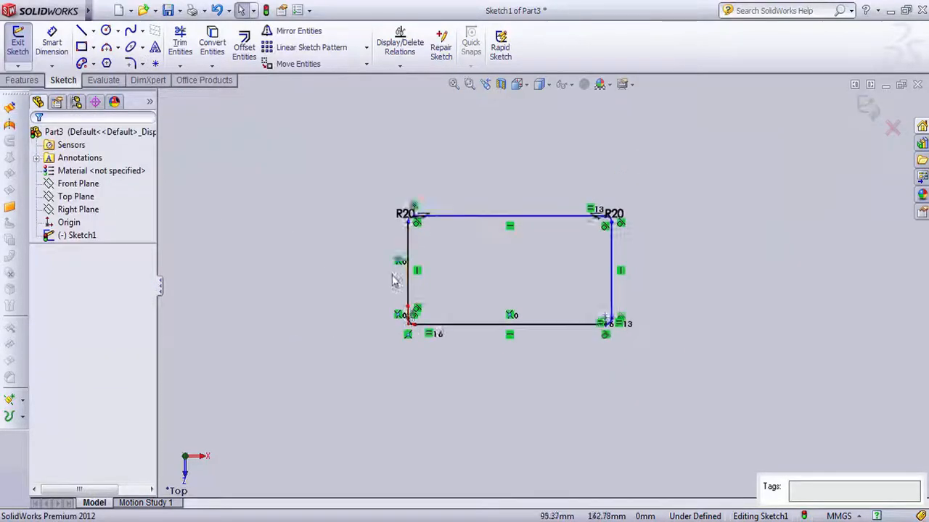
{"action": "scroll", "coordinate": [547, 288], "scroll_direction": "down", "scroll_amount": 3}
{"action": "scroll", "coordinate": [547, 288], "scroll_direction": "up", "scroll_amount": 2}
{"action": "scroll", "coordinate": [735, 356], "scroll_direction": "down", "scroll_amount": 2}
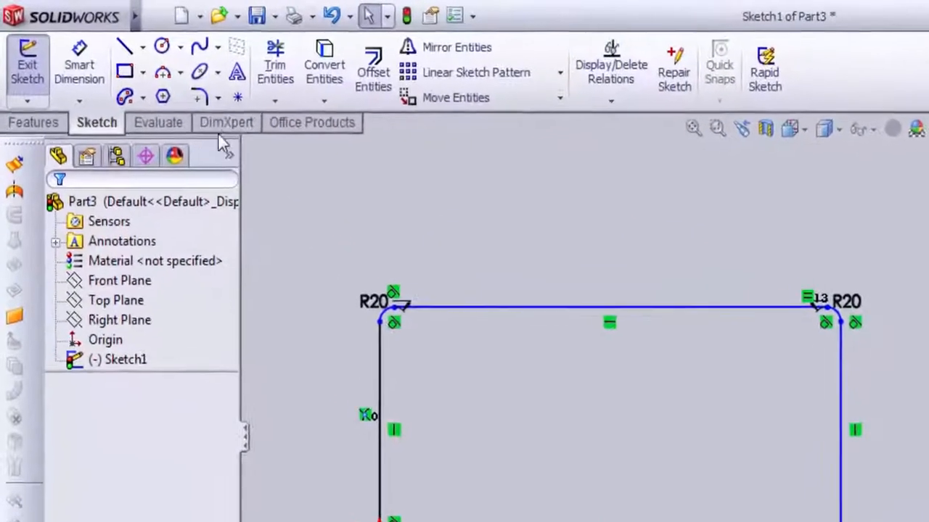
{"action": "left_click", "coordinate": [226, 104]}
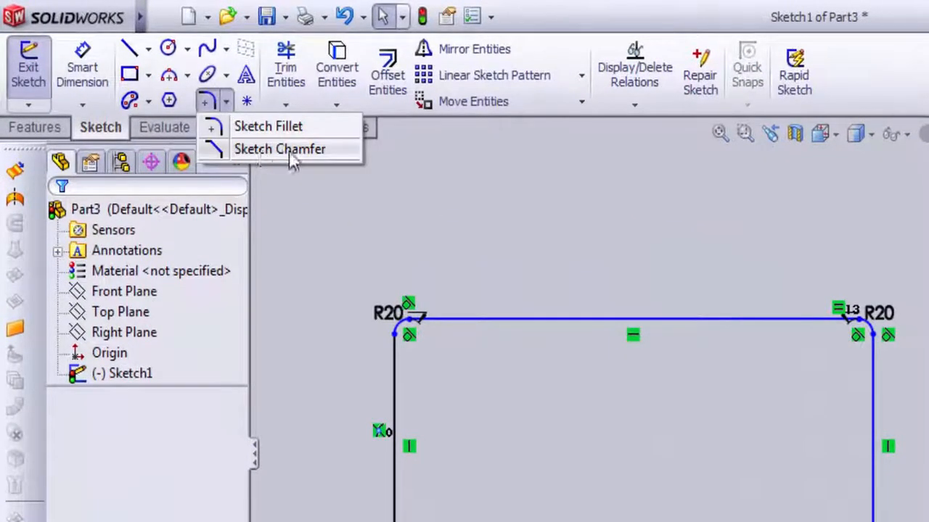
{"action": "left_click", "coordinate": [129, 74]}
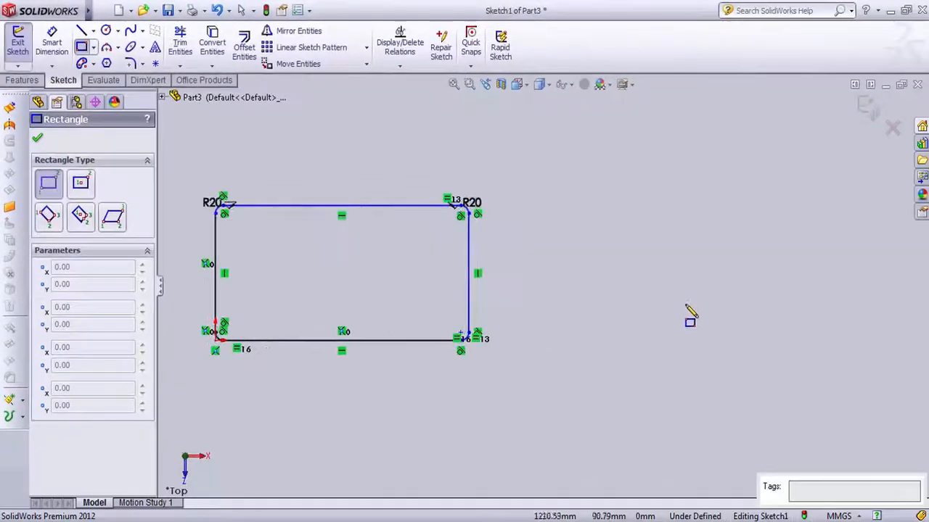
{"action": "left_click", "coordinate": [551, 340]}
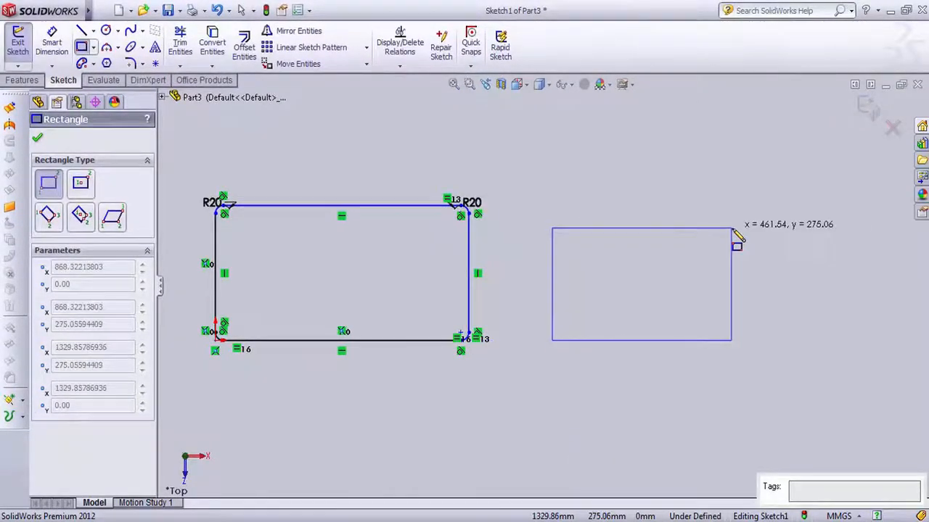
{"action": "left_click", "coordinate": [806, 206]}
{"action": "right_click", "coordinate": [844, 224]}
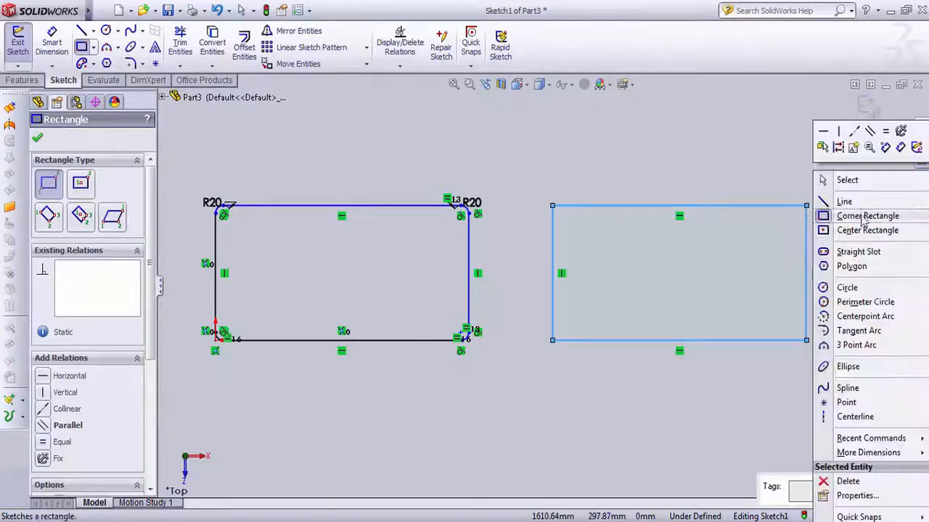
{"action": "left_click", "coordinate": [841, 182]}
Step: Apply a distance-distance sketch chamfer with equal distances of 10 mm to the second rectangle's upper-left corner
{"action": "scroll", "coordinate": [748, 283], "scroll_direction": "down", "scroll_amount": 2}
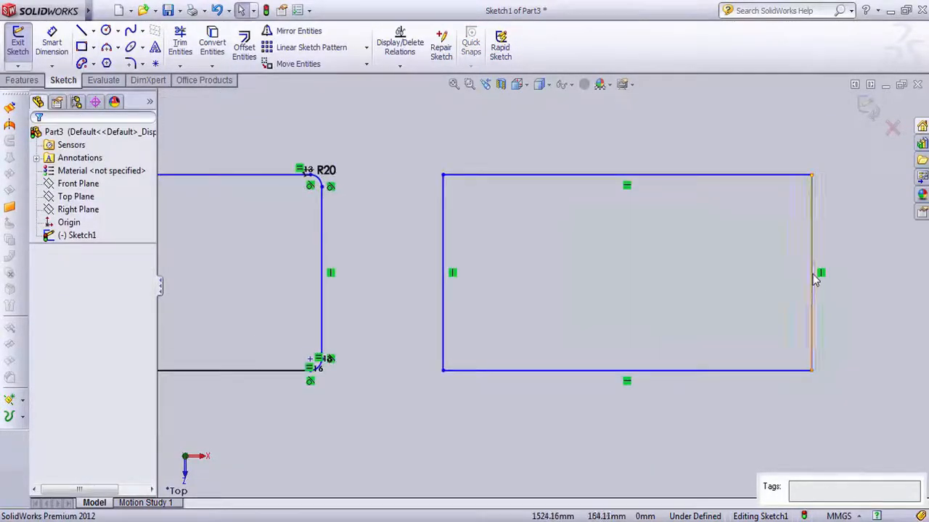
{"action": "scroll", "coordinate": [819, 276], "scroll_direction": "up", "scroll_amount": 2}
{"action": "scroll", "coordinate": [823, 271], "scroll_direction": "down", "scroll_amount": 2}
{"action": "scroll", "coordinate": [553, 322], "scroll_direction": "down", "scroll_amount": 1}
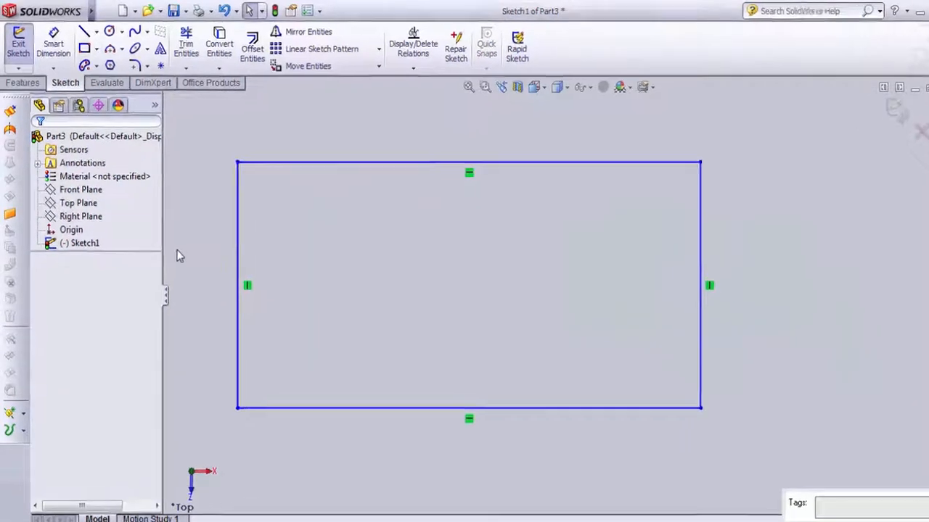
{"action": "left_click", "coordinate": [178, 80]}
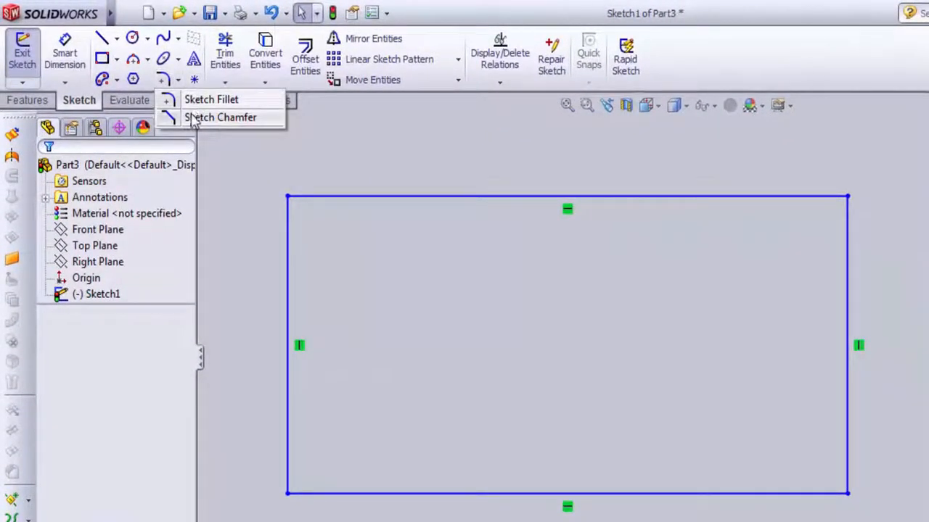
{"action": "left_click", "coordinate": [212, 125]}
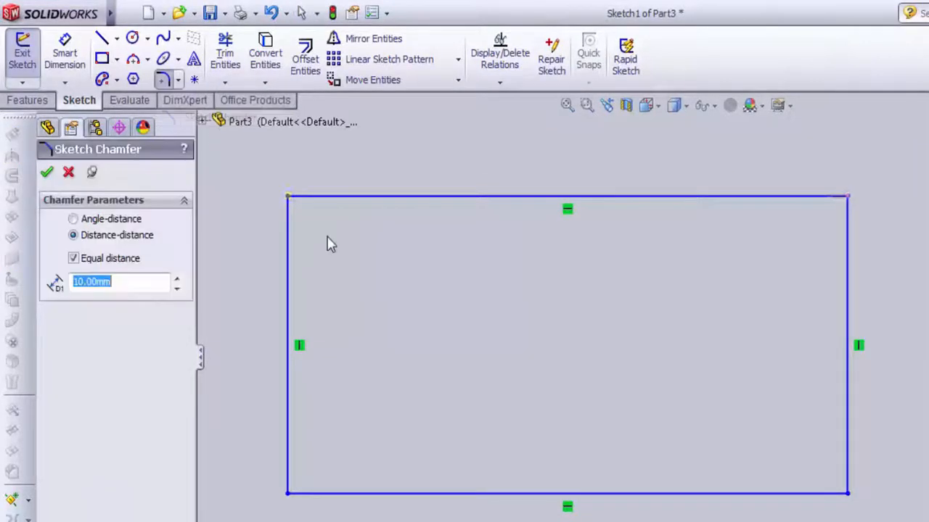
{"action": "scroll", "coordinate": [325, 242], "scroll_direction": "down", "scroll_amount": 2}
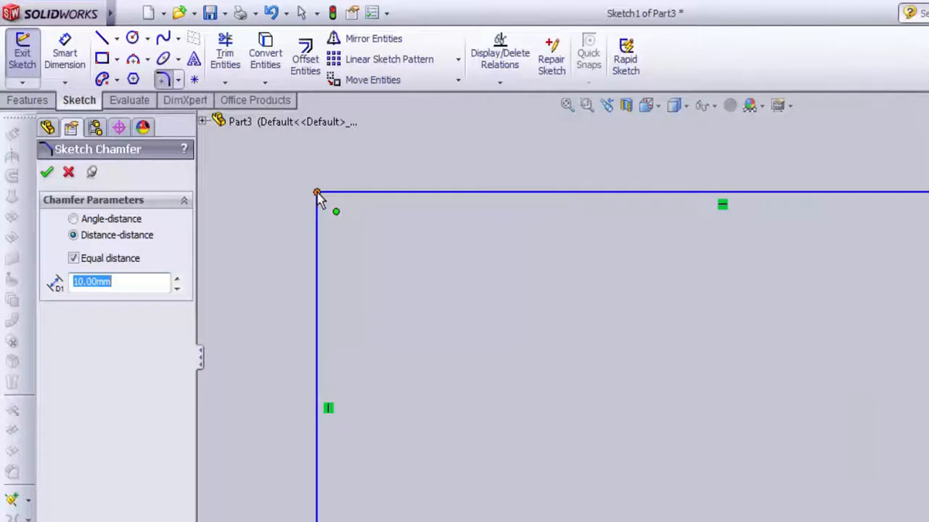
{"action": "left_click", "coordinate": [317, 194]}
{"action": "scroll", "coordinate": [414, 209], "scroll_direction": "up", "scroll_amount": 2}
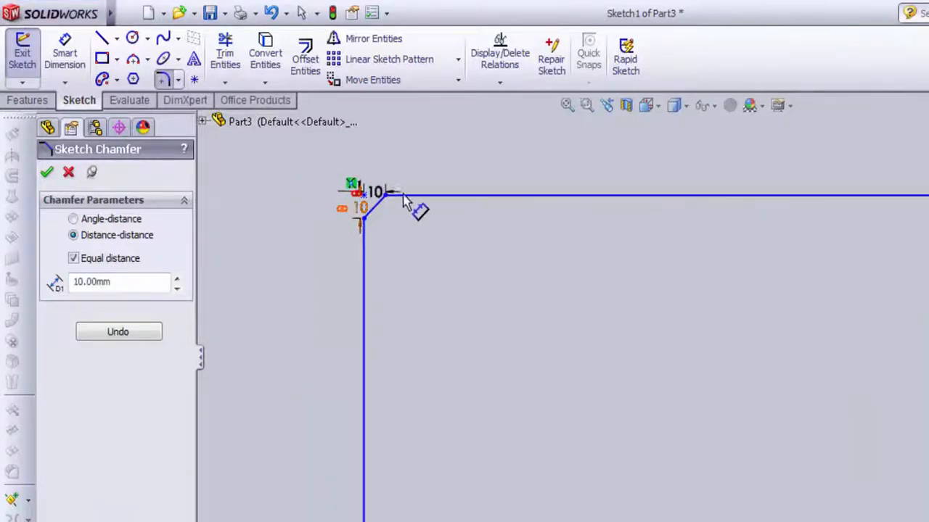
{"action": "scroll", "coordinate": [415, 225], "scroll_direction": "down", "scroll_amount": 5}
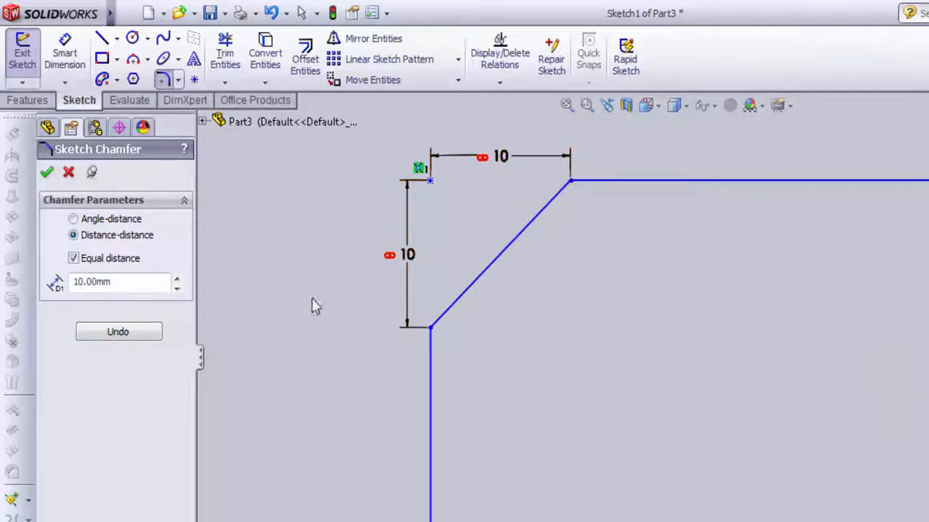
Step: Undo the 10 mm corner chamfer and reapply it to the upper-left corner with equal distances of 20 mm
{"action": "double_click", "coordinate": [81, 288]}
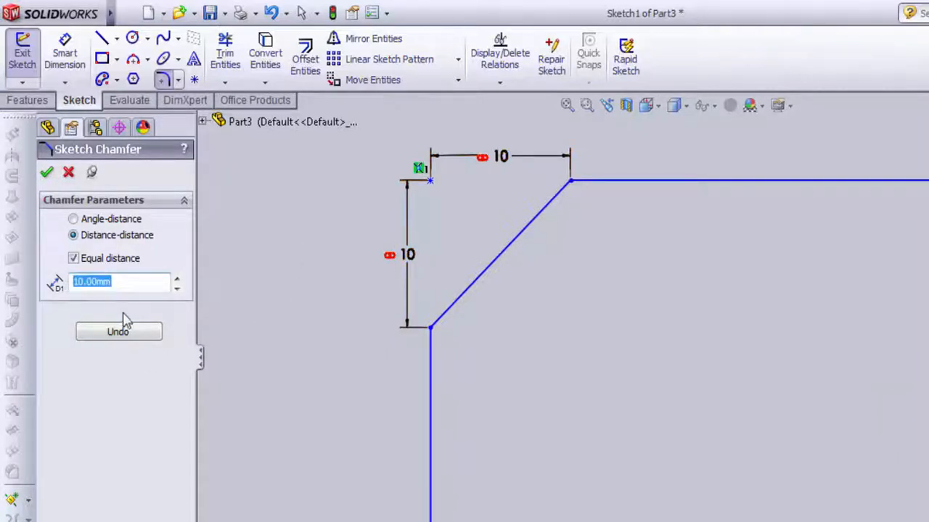
{"action": "left_click", "coordinate": [121, 335]}
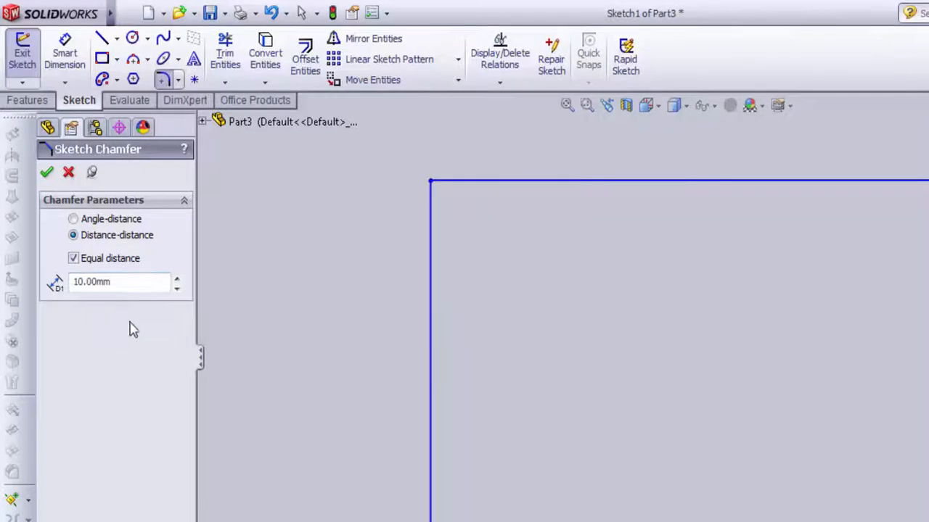
{"action": "double_click", "coordinate": [135, 284]}
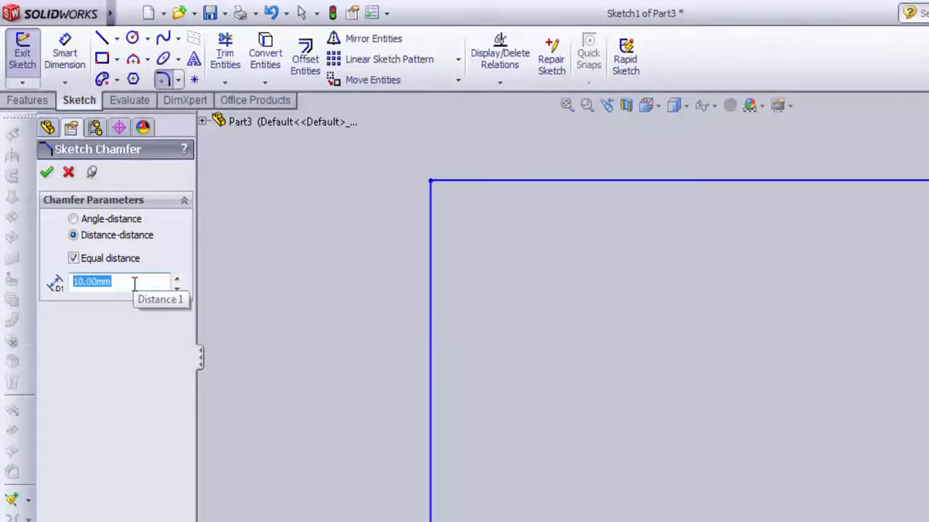
{"action": "type", "text": "20"}
{"action": "left_click", "coordinate": [431, 181]}
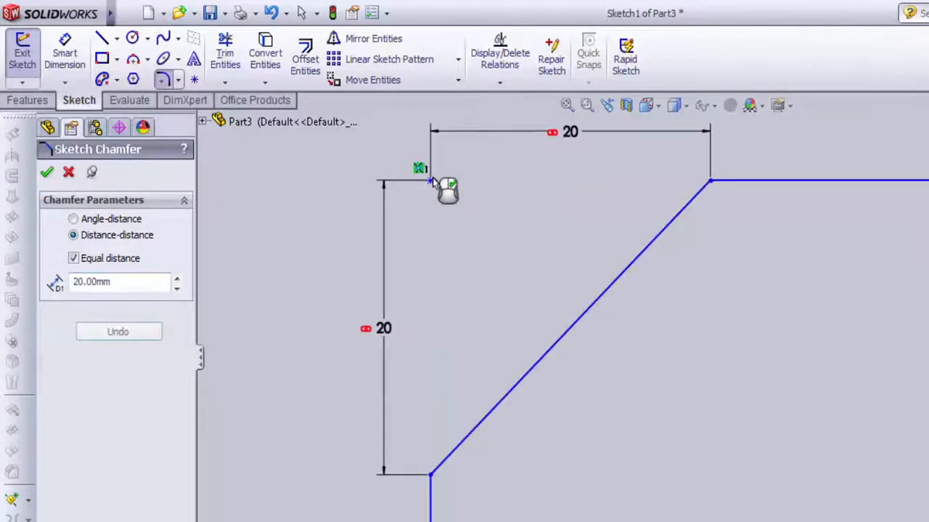
{"action": "scroll", "coordinate": [765, 394], "scroll_direction": "up", "scroll_amount": 4}
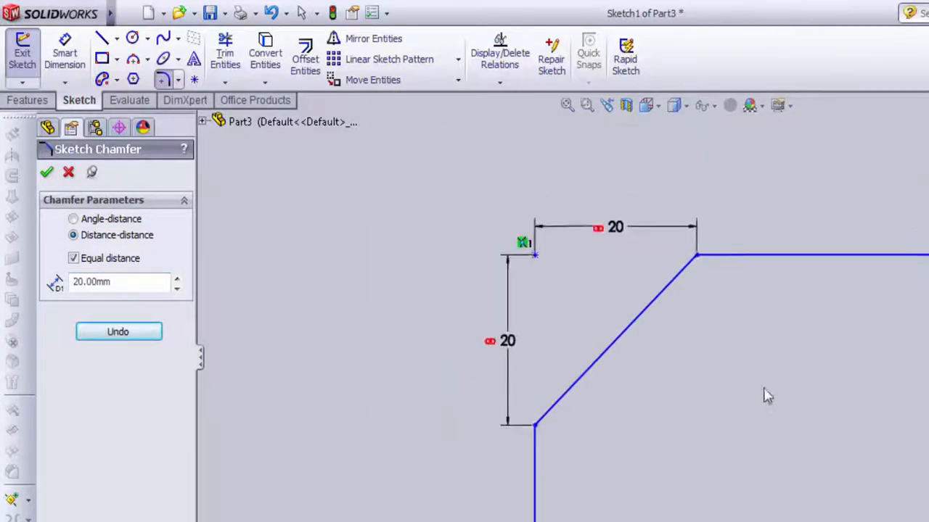
{"action": "scroll", "coordinate": [798, 395], "scroll_direction": "down", "scroll_amount": 3}
{"action": "scroll", "coordinate": [763, 400], "scroll_direction": "up", "scroll_amount": 3}
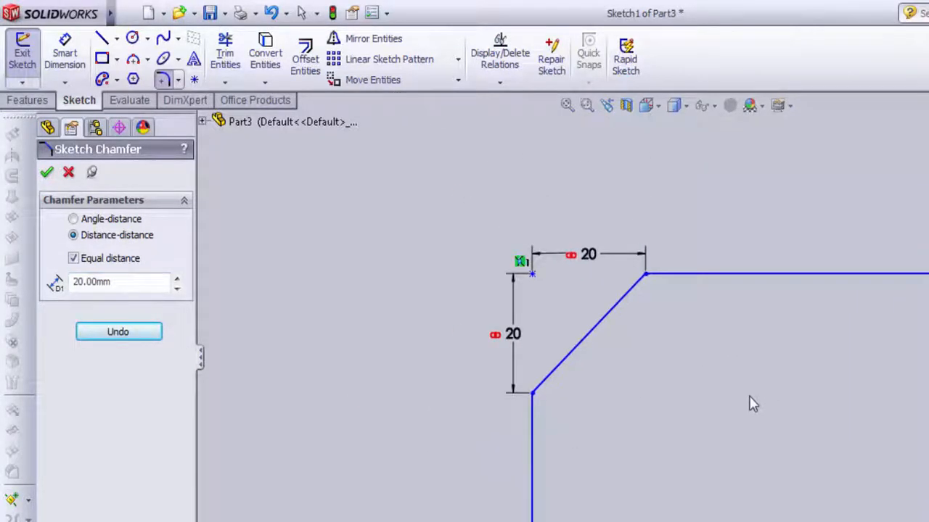
{"action": "scroll", "coordinate": [750, 402], "scroll_direction": "down", "scroll_amount": 2}
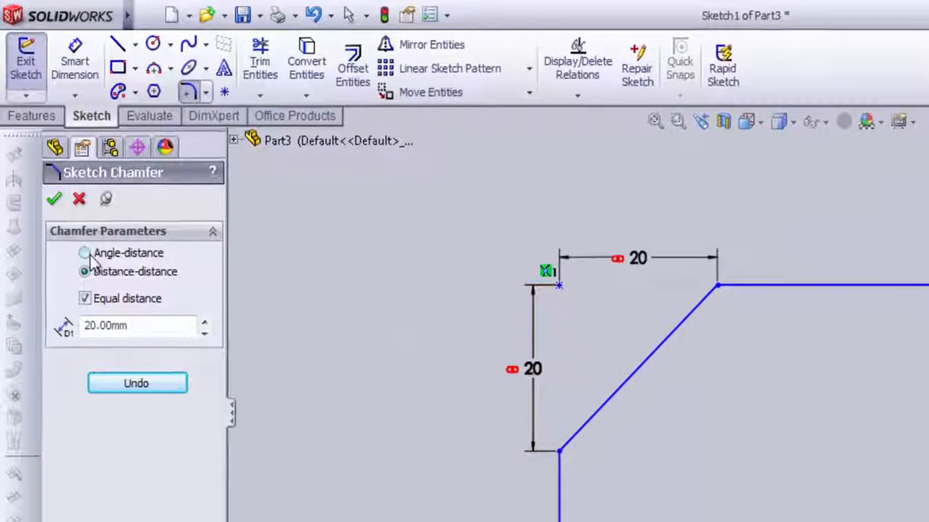
Step: Apply an angle-distance sketch chamfer of 20 mm at 45 degrees to the second rectangle's upper-right corner
{"action": "left_click", "coordinate": [89, 263]}
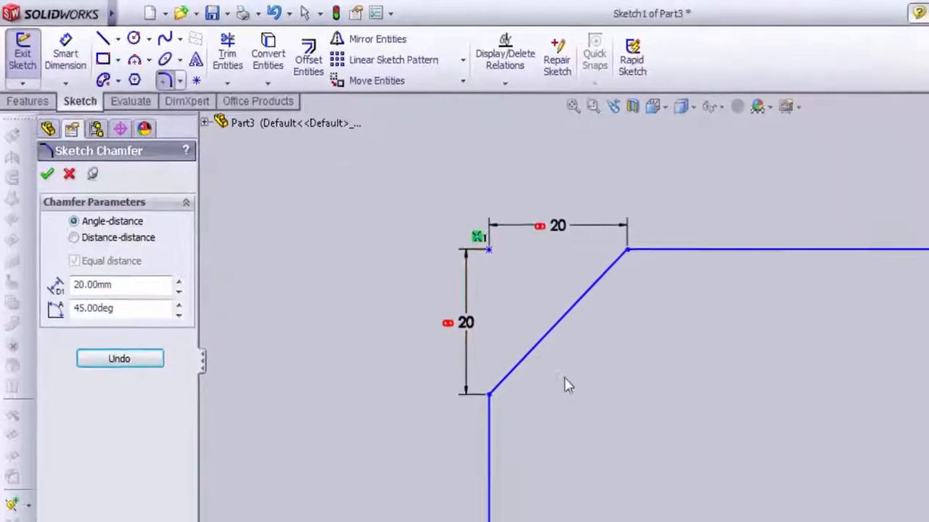
{"action": "scroll", "coordinate": [708, 393], "scroll_direction": "up", "scroll_amount": 8}
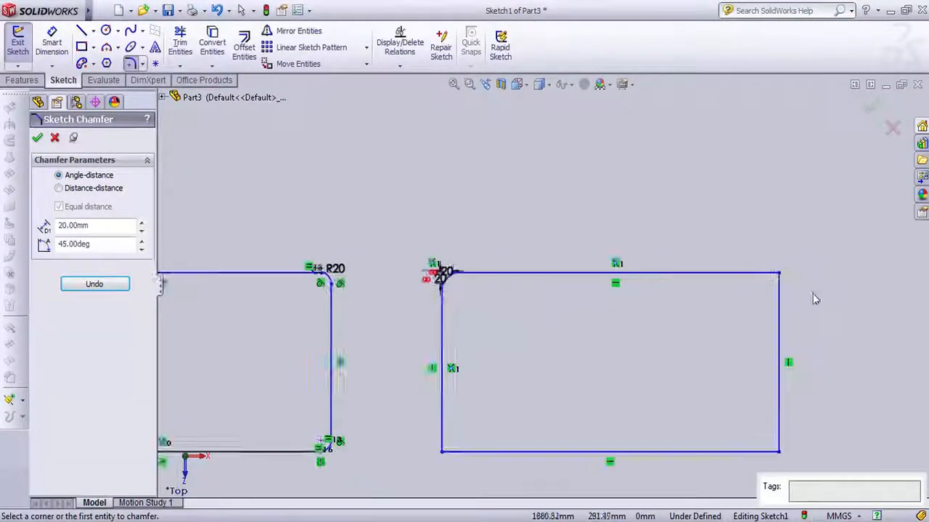
{"action": "scroll", "coordinate": [814, 299], "scroll_direction": "down", "scroll_amount": 5}
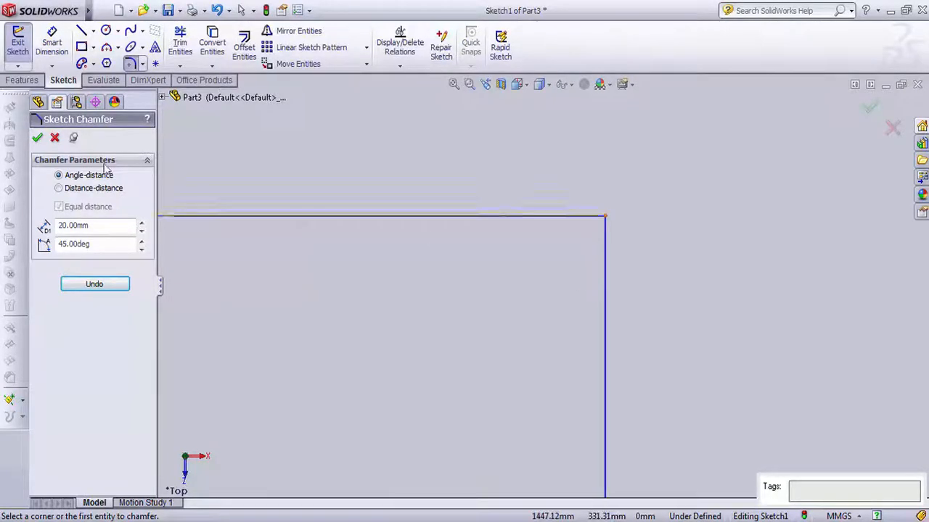
{"action": "left_click", "coordinate": [604, 217]}
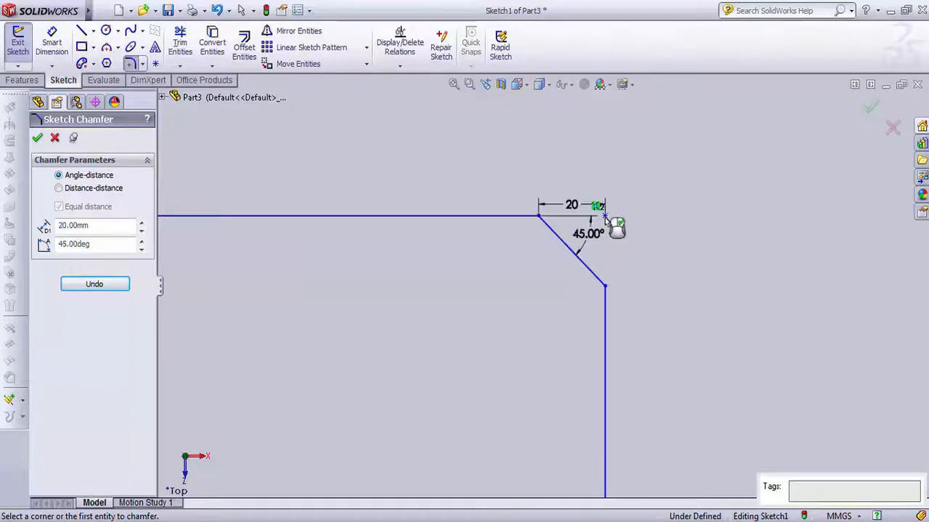
Step: Move the upper-right chamfer's angle and distance dimensions farther away from the corner
{"action": "mouse_move", "coordinate": [597, 229]}
{"action": "left_mouse_down"}
{"action": "mouse_move", "coordinate": [697, 275]}
{"action": "mouse_move", "coordinate": [723, 304]}
{"action": "left_mouse_up"}
{"action": "scroll", "coordinate": [723, 304], "scroll_direction": "down", "scroll_amount": 3}
{"action": "scroll", "coordinate": [683, 292], "scroll_direction": "up", "scroll_amount": 3}
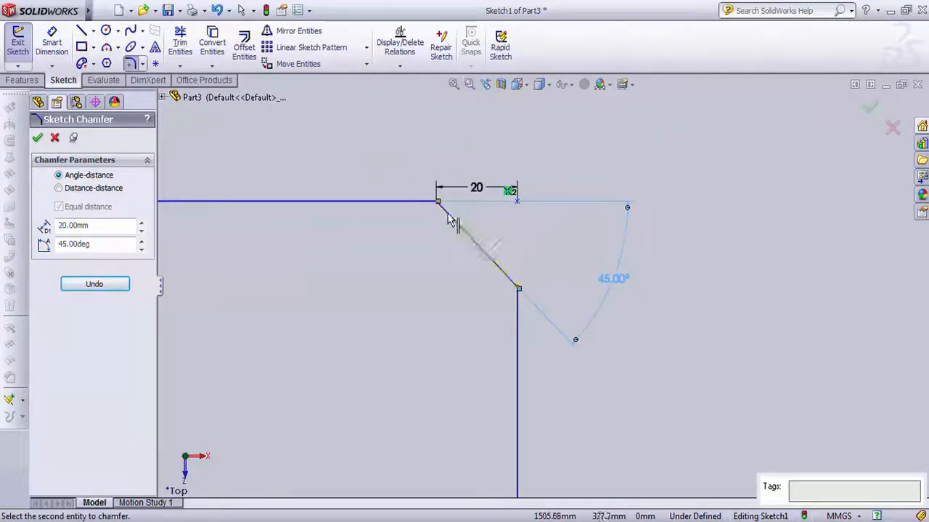
{"action": "scroll", "coordinate": [434, 175], "scroll_direction": "down", "scroll_amount": 3}
{"action": "left_click_drag", "start_coordinate": [517, 203], "coordinate": [514, 183]}
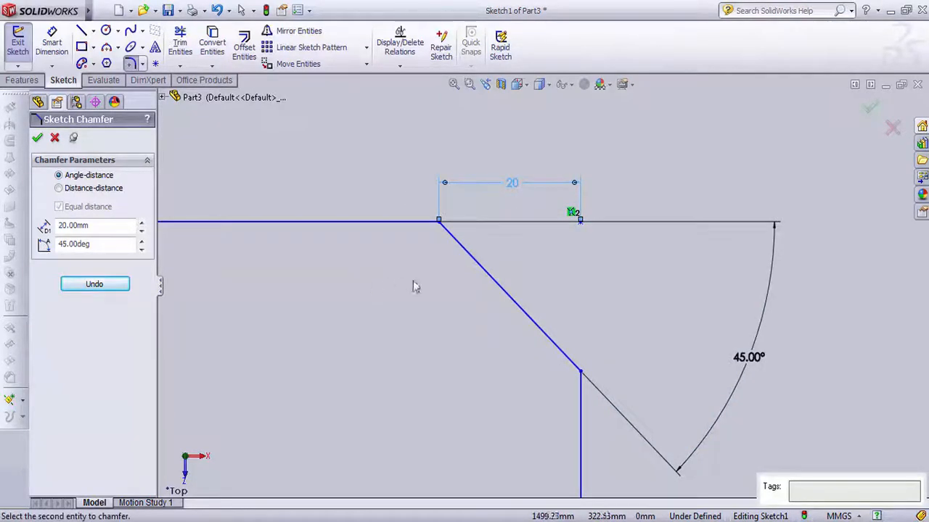
Step: Chamfer the second rectangle's lower-right corner with the distance-distance option, equal distance off, using 20 mm for both distances
{"action": "scroll", "coordinate": [399, 285], "scroll_direction": "up", "scroll_amount": 2}
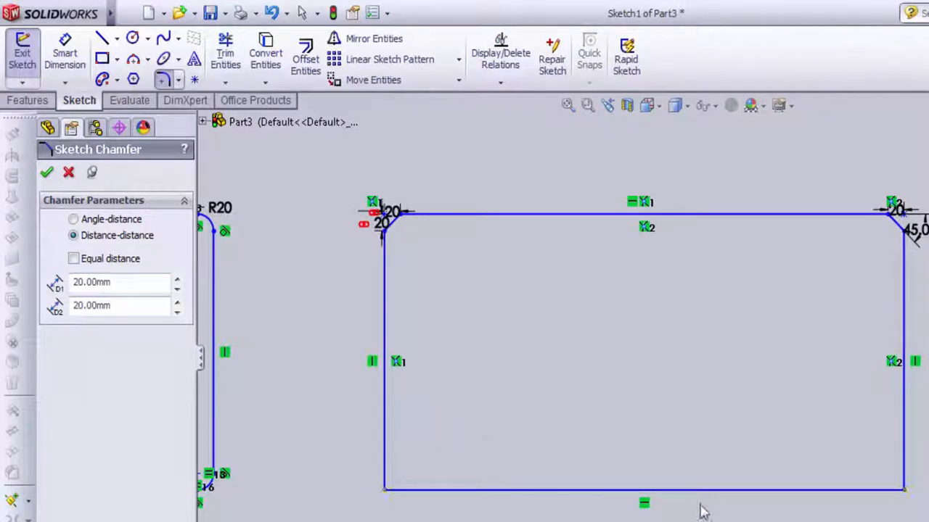
{"action": "left_click", "coordinate": [904, 491]}
{"action": "scroll", "coordinate": [907, 494], "scroll_direction": "down", "scroll_amount": 8}
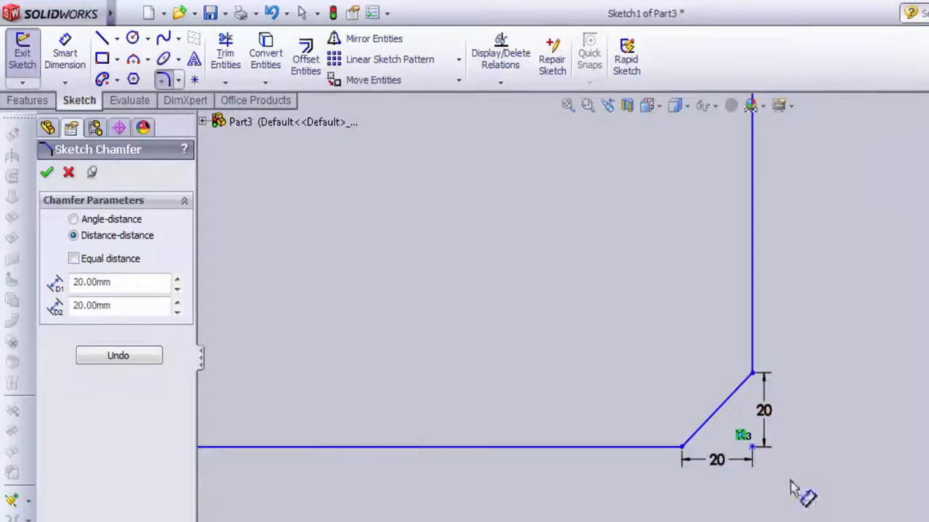
Step: Move the lower-right chamfer's two distance dimensions outward from the corner and exit the Sketch Chamfer command
{"action": "left_click_drag", "start_coordinate": [726, 464], "coordinate": [730, 495]}
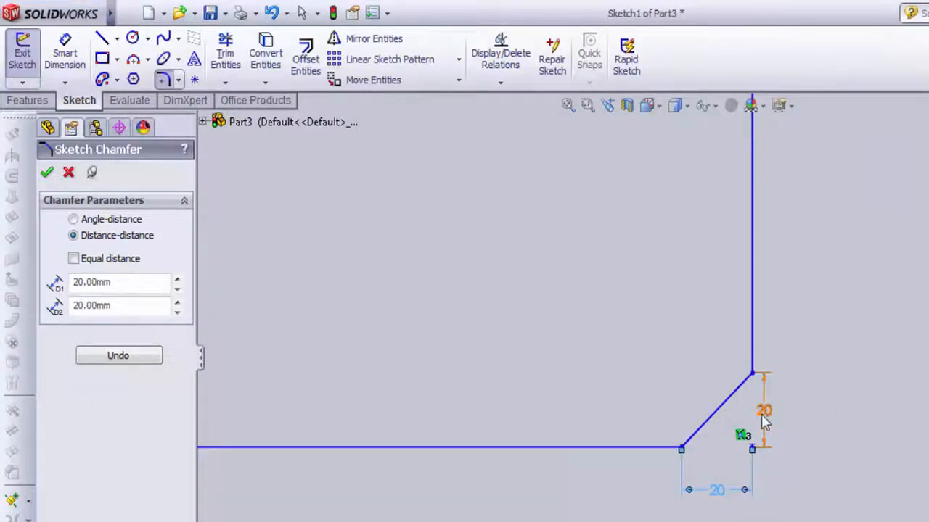
{"action": "left_click_drag", "start_coordinate": [764, 412], "coordinate": [820, 425]}
{"action": "scroll", "coordinate": [812, 421], "scroll_direction": "down", "scroll_amount": 3}
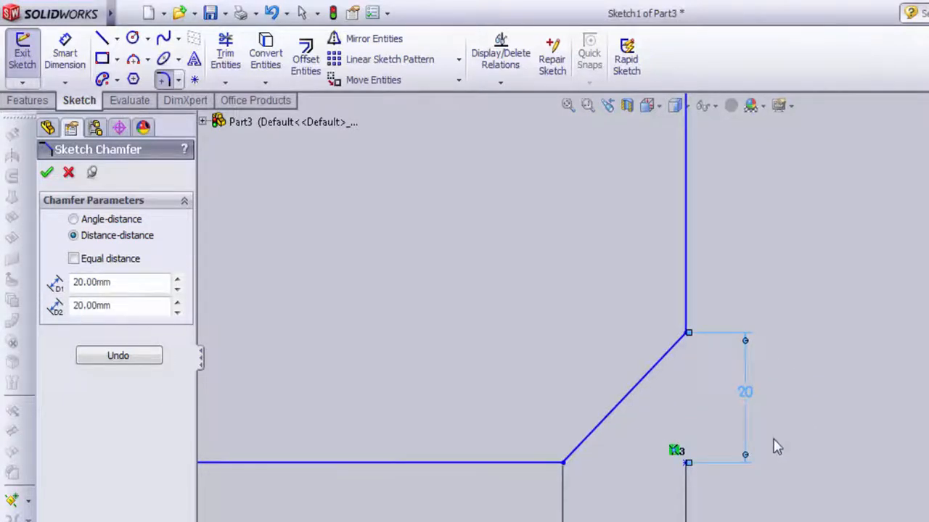
{"action": "scroll", "coordinate": [777, 447], "scroll_direction": "up", "scroll_amount": 2}
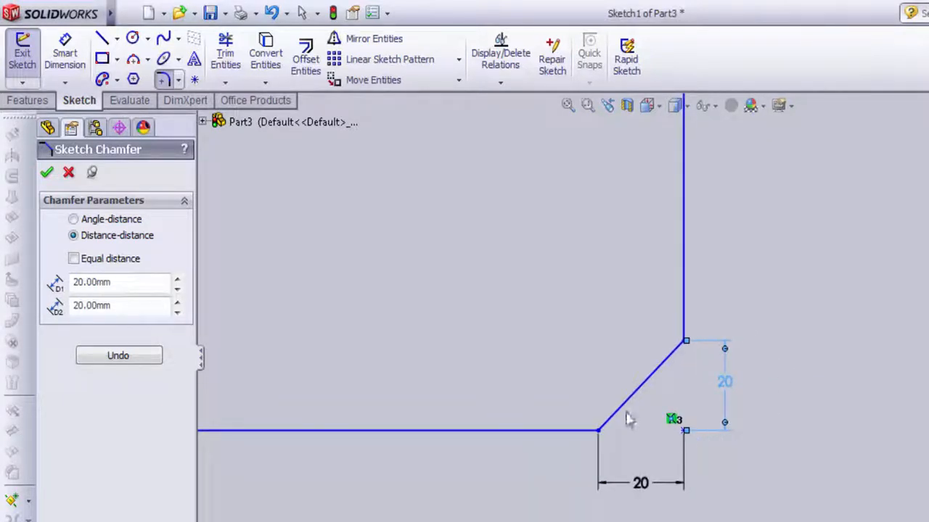
{"action": "scroll", "coordinate": [549, 362], "scroll_direction": "up", "scroll_amount": 2}
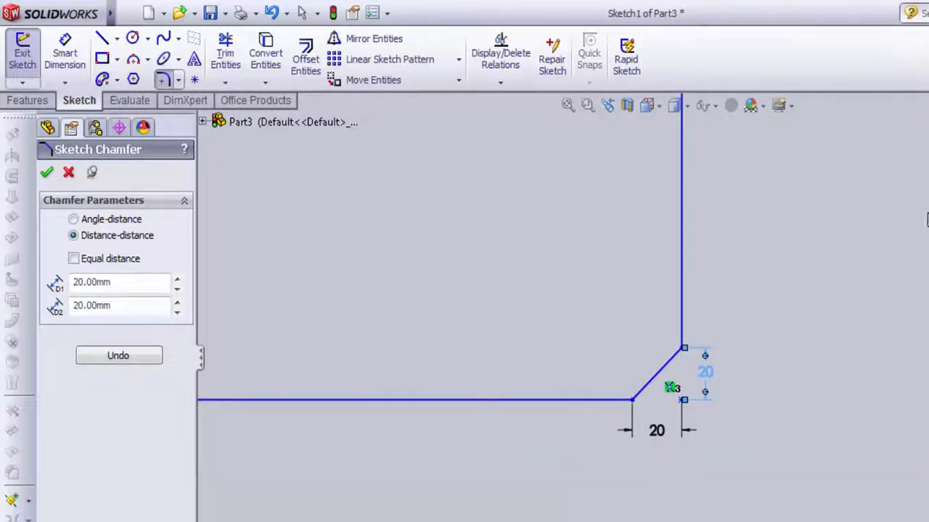
{"action": "key", "text": "Escape"}
Step: Apply an unequal distance-distance sketch chamfer to the second rectangle's lower-left corner, with distance 1 at 40 mm and distance 2 at 20 mm
{"action": "scroll", "coordinate": [680, 357], "scroll_direction": "up", "scroll_amount": 7}
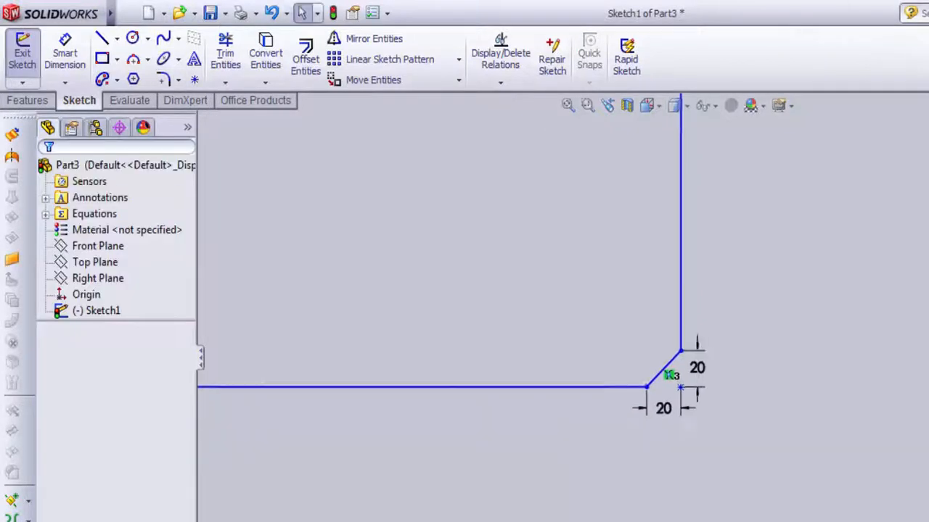
{"action": "scroll", "coordinate": [440, 308], "scroll_direction": "down", "scroll_amount": 2}
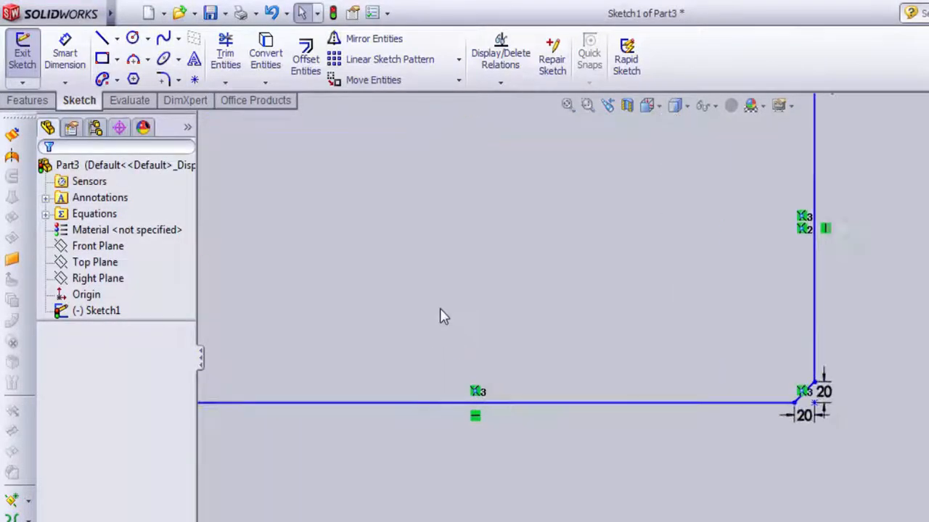
{"action": "left_click", "coordinate": [178, 80]}
{"action": "left_click", "coordinate": [203, 116]}
{"action": "scroll", "coordinate": [296, 229], "scroll_direction": "up", "scroll_amount": 2}
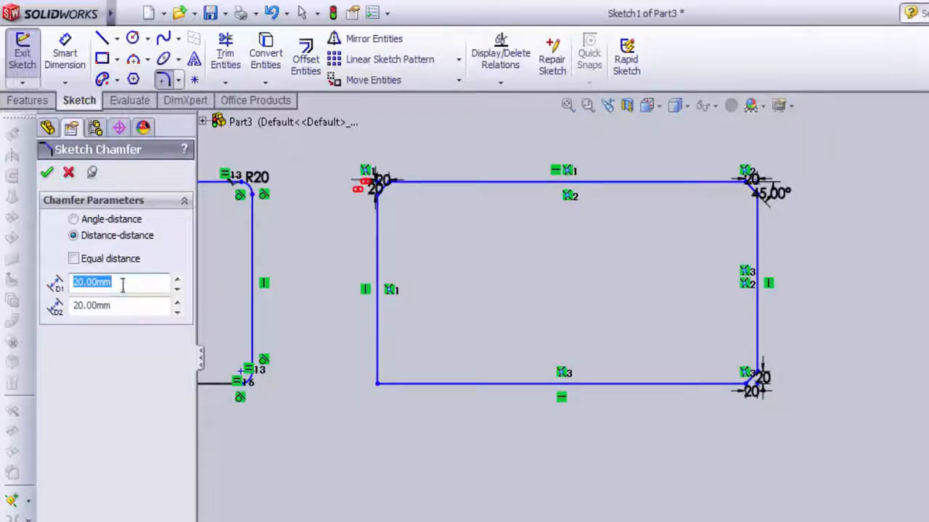
{"action": "type", "text": "40"}
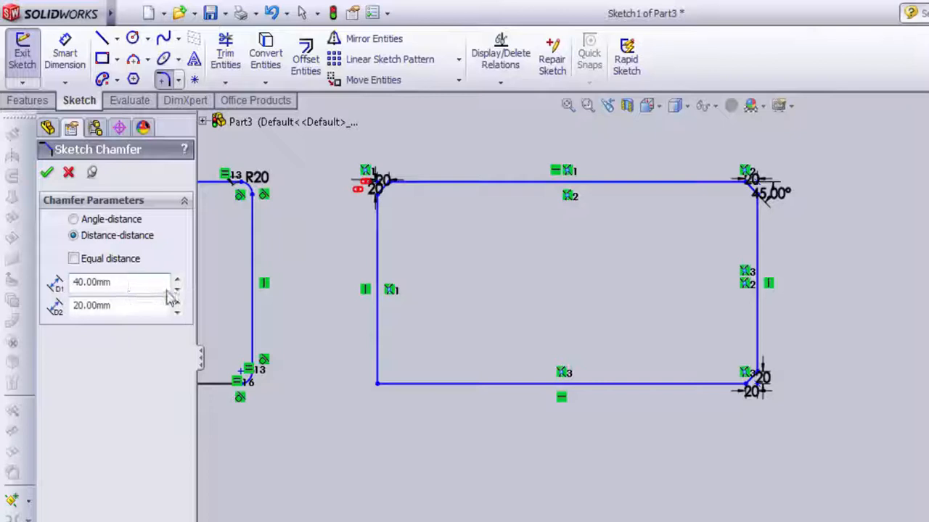
{"action": "scroll", "coordinate": [491, 436], "scroll_direction": "down", "scroll_amount": 5}
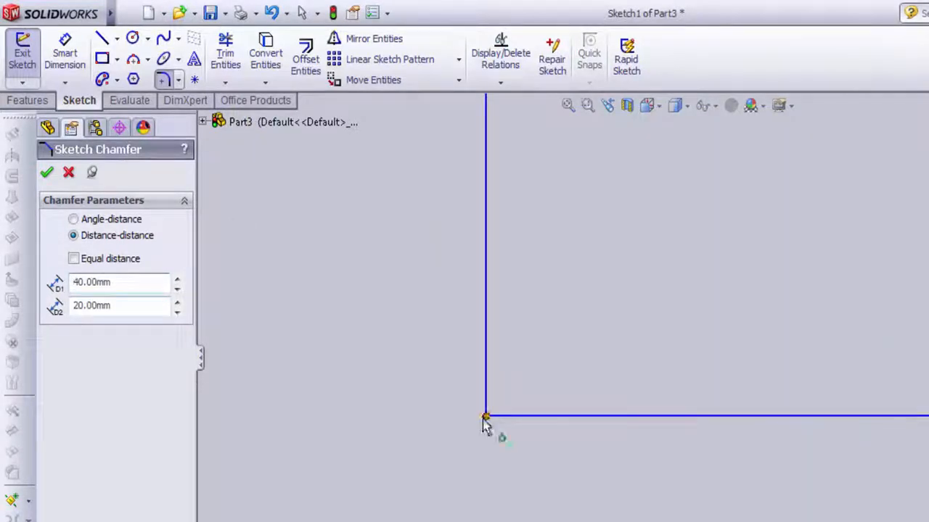
{"action": "left_click", "coordinate": [485, 416]}
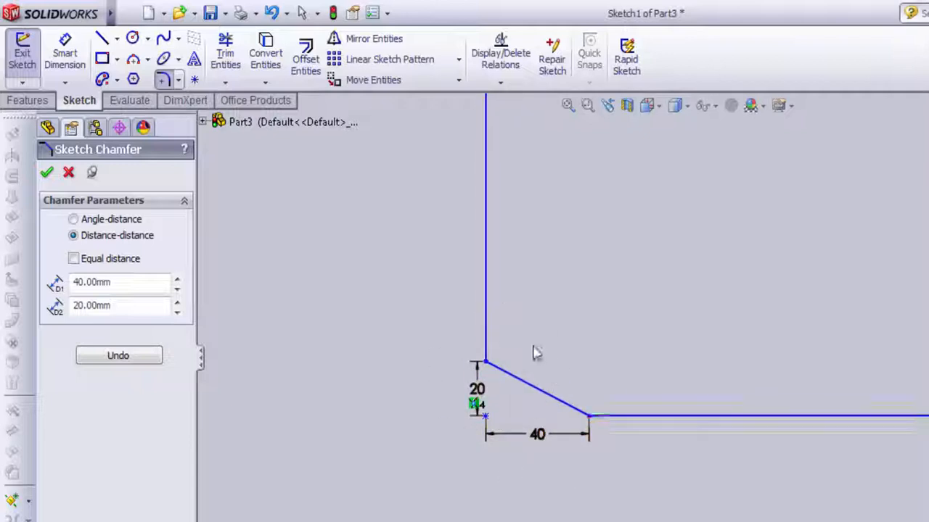
{"action": "scroll", "coordinate": [564, 353], "scroll_direction": "up", "scroll_amount": 7}
{"action": "scroll", "coordinate": [875, 257], "scroll_direction": "down", "scroll_amount": 3}
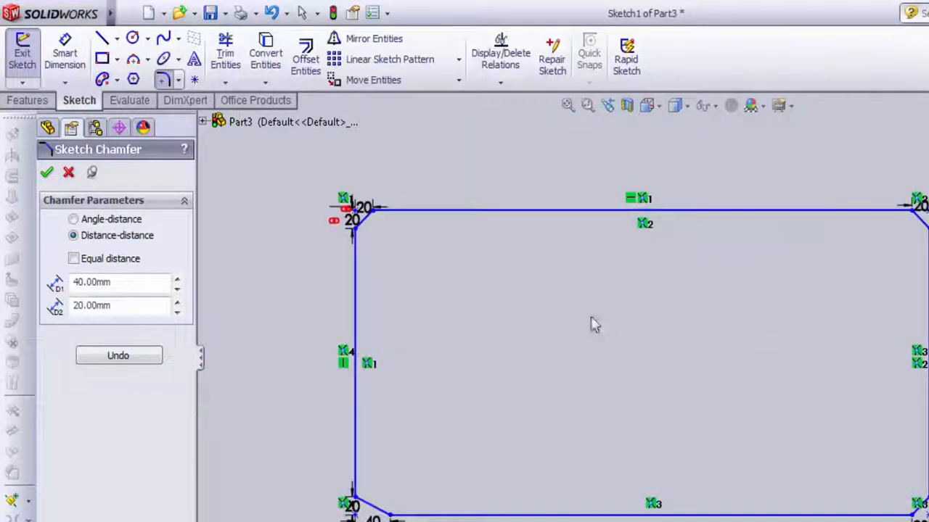